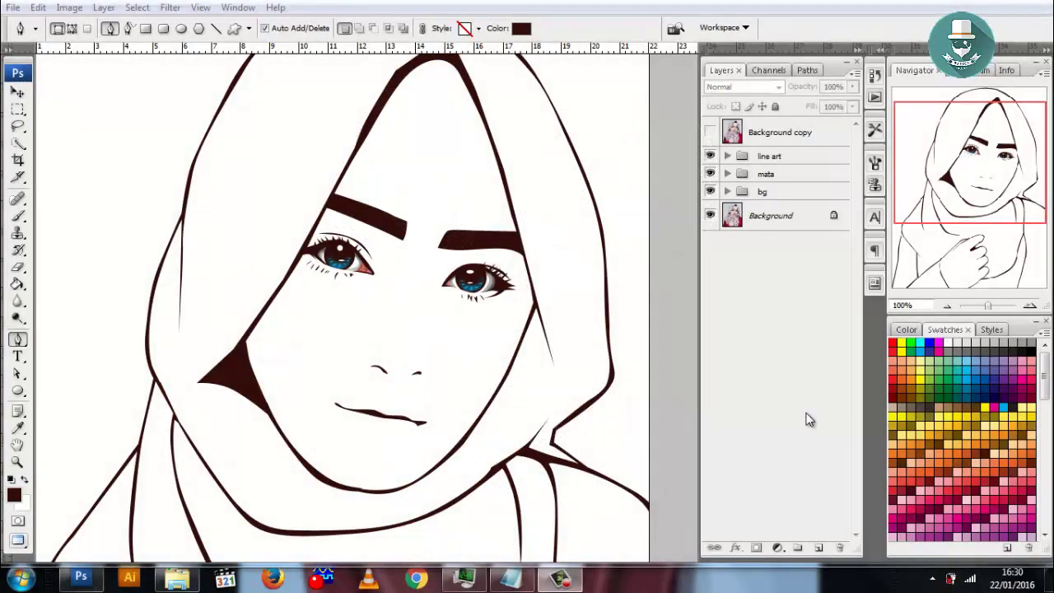
# Write short narration lines in the Notepad note, then erase everything to leave it blank.
pyautogui.click(511, 578)
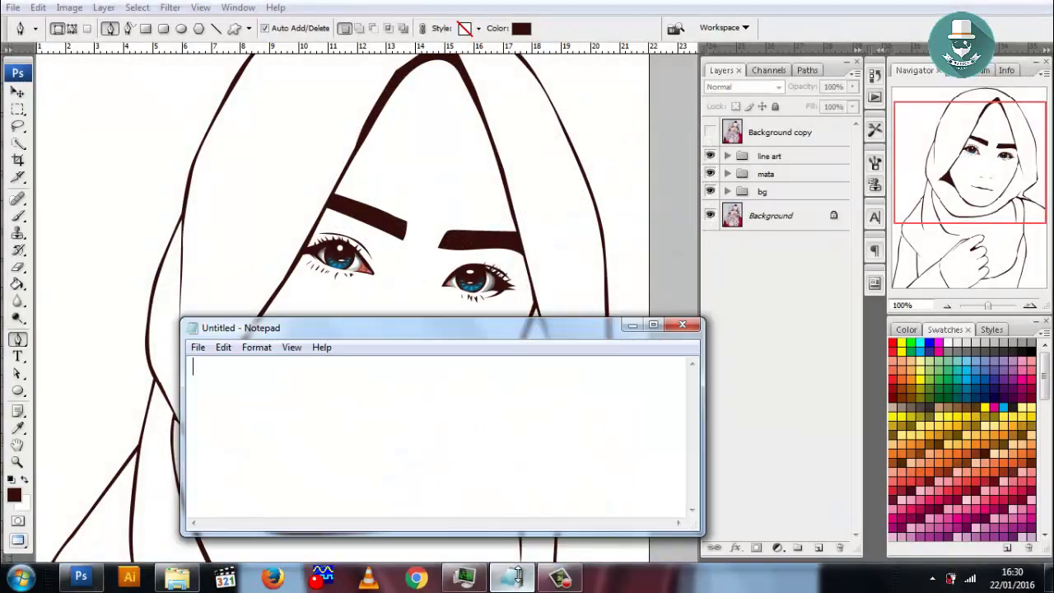
pyautogui.write('Sekarang kita ak')
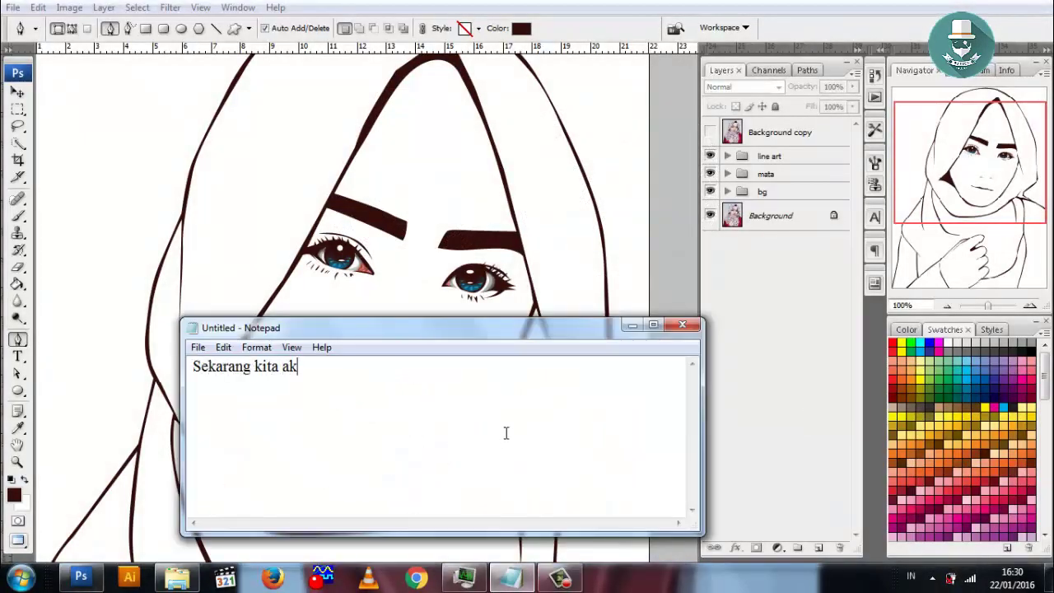
pyautogui.hotkey('ctrl', 'a')
pyautogui.write('Ch')
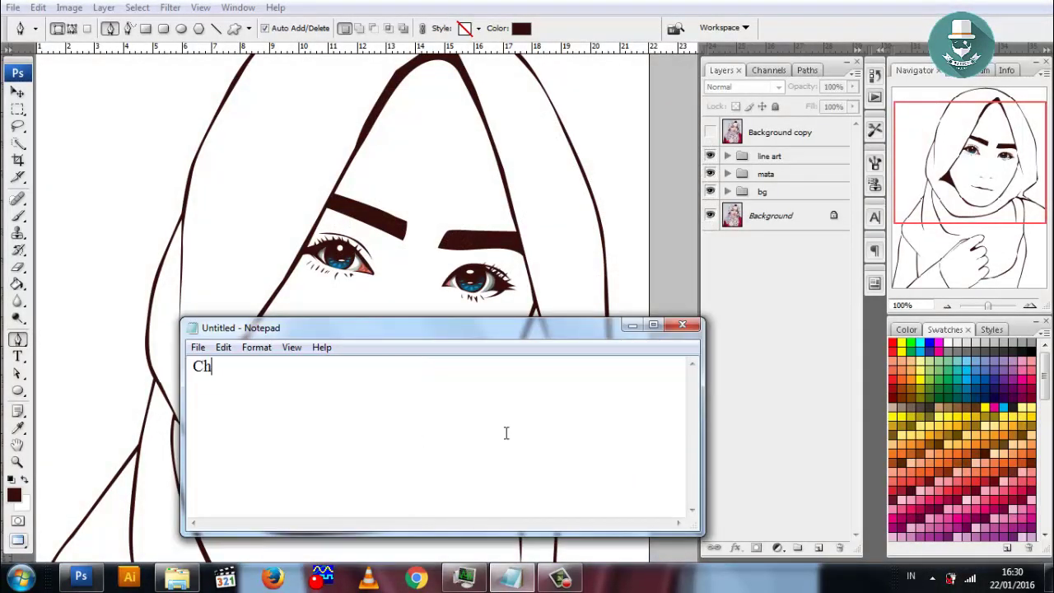
pyautogui.hotkey('ctrl', 'a')
pyautogui.press('BackSpace')
# Show and select the Background copy reference photo, zoom to the lips, and create the bibir group.
pyautogui.click(795, 8)
pyautogui.click(778, 132)
pyautogui.click(709, 132)
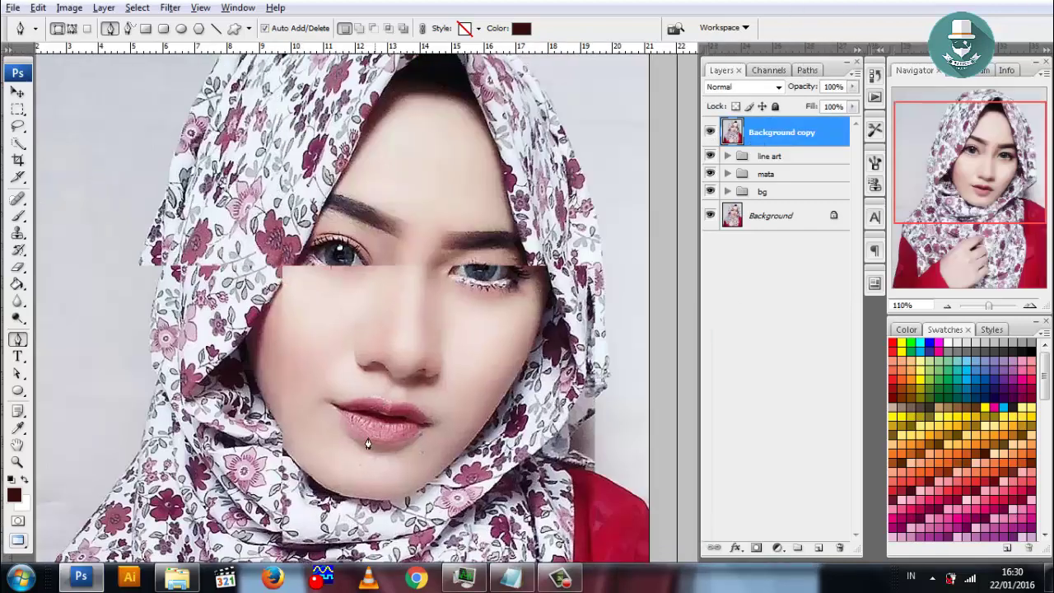
pyautogui.scroll(5, 387, 434)
pyautogui.moveTo(386, 435); pyautogui.dragTo(389, 384)
pyautogui.click(766, 191)
pyautogui.click(797, 548)
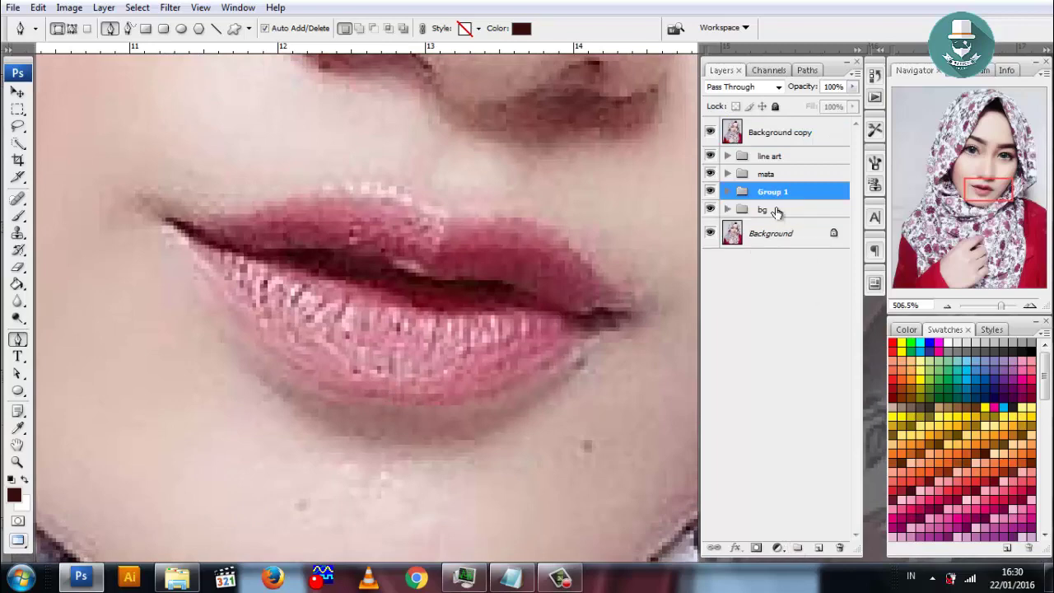
pyautogui.scroll(3, 403, 243)
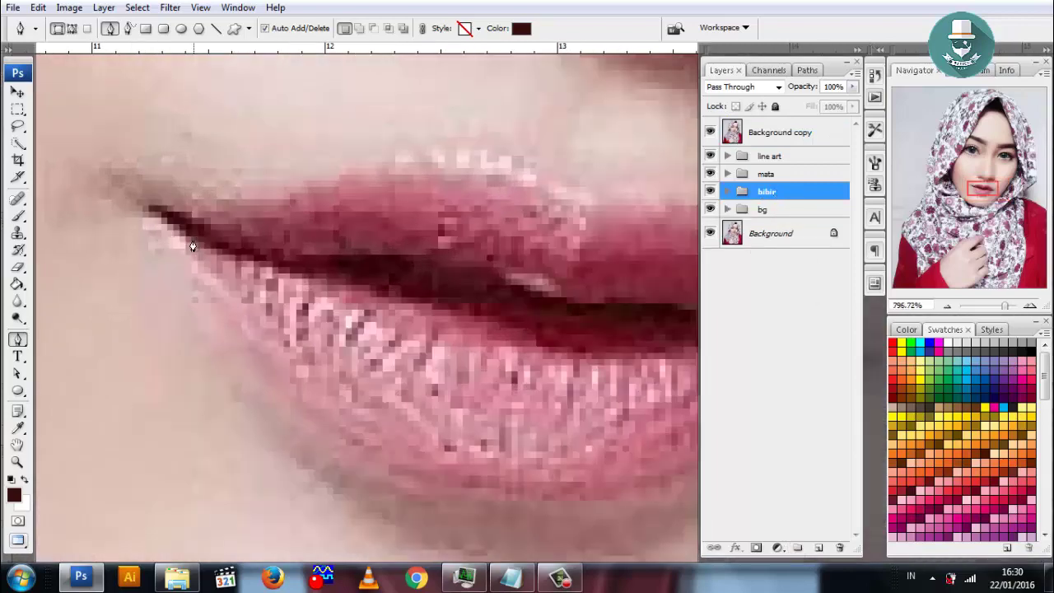
# Trace the lower lip as a closed dark pen shape (Shape 15).
pyautogui.click(190, 239)
pyautogui.moveTo(257, 332); pyautogui.dragTo(315, 383)
pyautogui.moveTo(658, 461)
pyautogui.mouseDown()
pyautogui.moveTo(412, 423)
pyautogui.moveTo(557, 395)
pyautogui.mouseUp()
pyautogui.moveTo(572, 266)
pyautogui.mouseDown()
pyautogui.moveTo(541, 306)
pyautogui.moveTo(437, 384)
pyautogui.mouseUp()
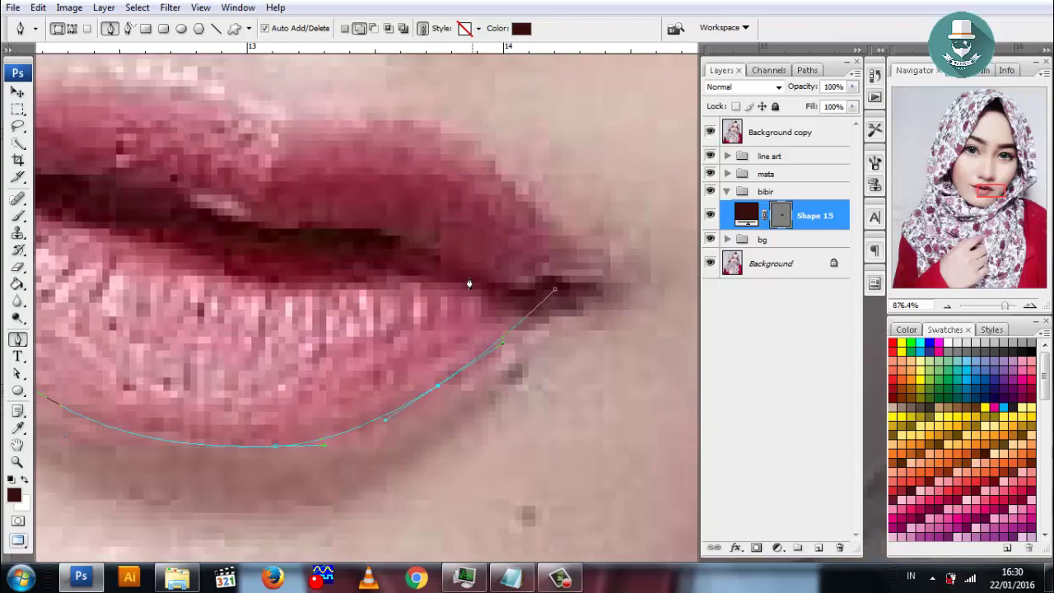
pyautogui.moveTo(279, 242); pyautogui.dragTo(422, 278)
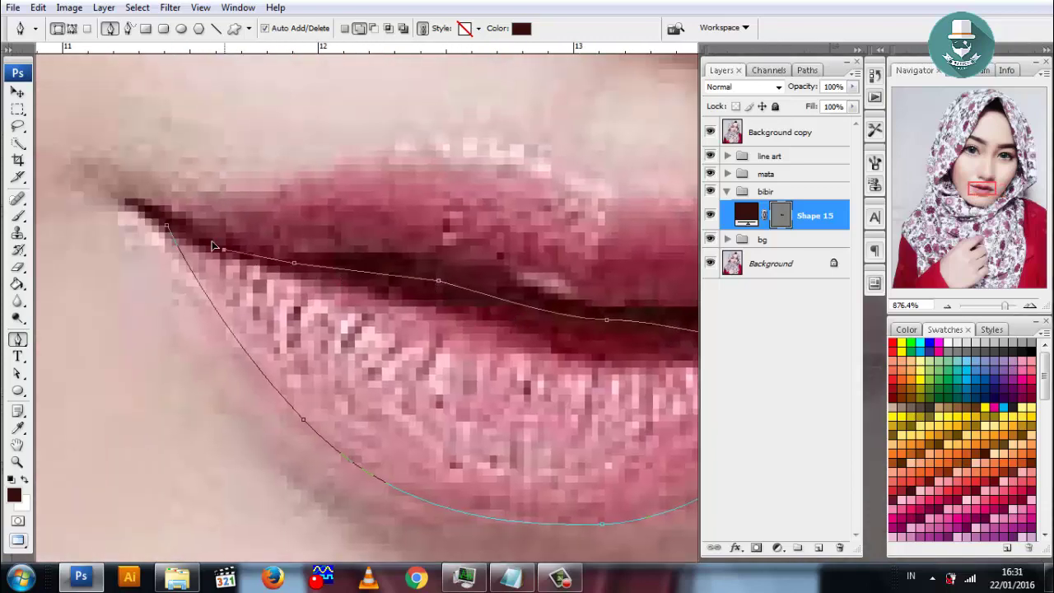
pyautogui.scroll(-2, 266, 271)
pyautogui.scroll(-2, 430, 263)
pyautogui.scroll(2, 247, 312)
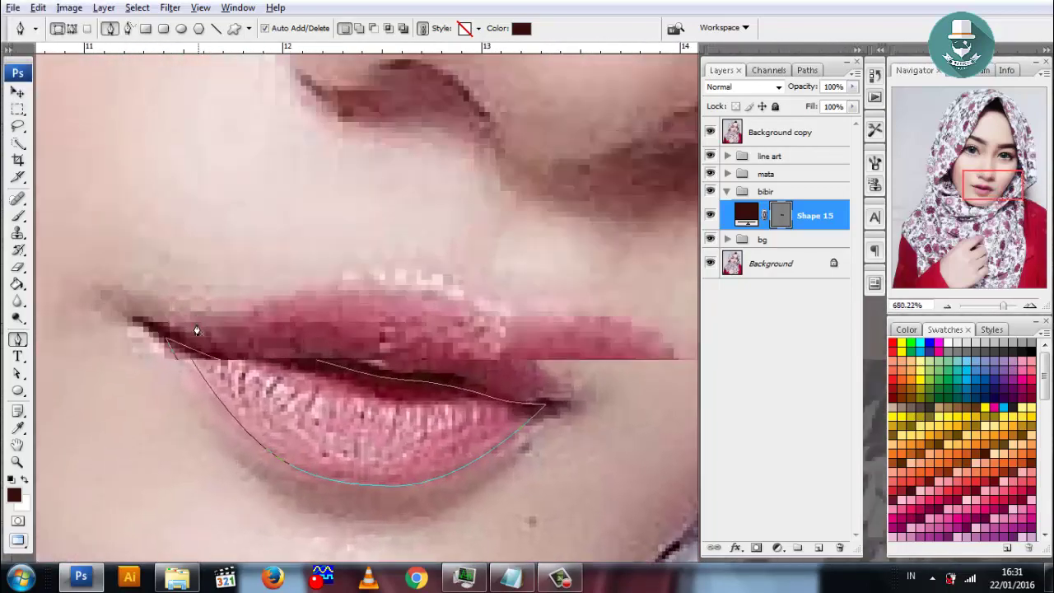
pyautogui.scroll(3, 142, 331)
pyautogui.click(142, 331)
# Trace the upper lip as a second closed pen shape (Shape 16).
pyautogui.click(259, 301)
pyautogui.moveTo(325, 278)
pyautogui.mouseDown()
pyautogui.moveTo(154, 275)
pyautogui.moveTo(413, 289)
pyautogui.mouseUp()
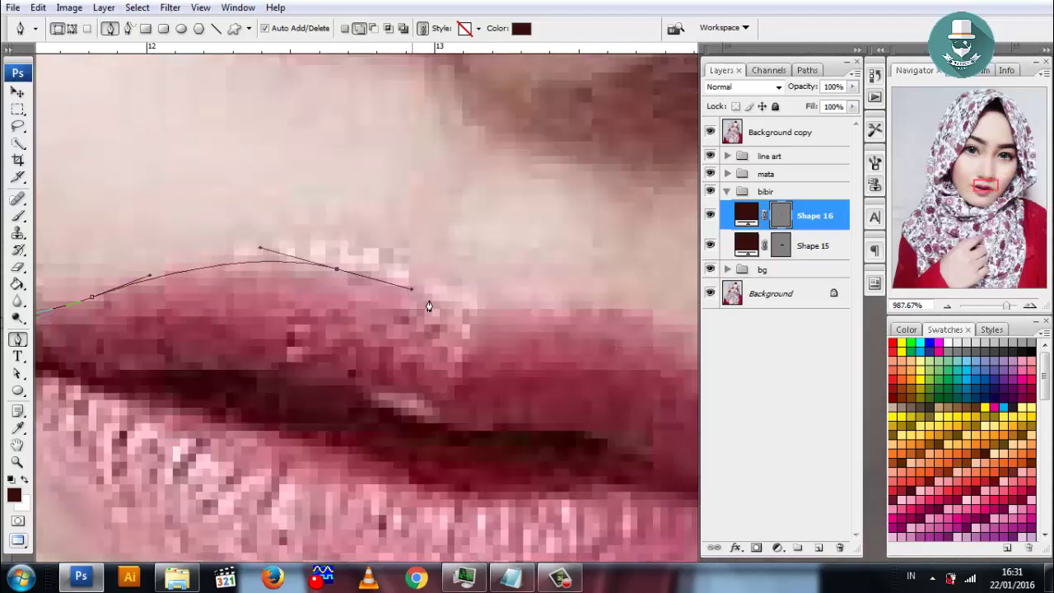
pyautogui.click(472, 317)
pyautogui.moveTo(472, 317); pyautogui.dragTo(155, 240)
pyautogui.moveTo(344, 243); pyautogui.dragTo(390, 270)
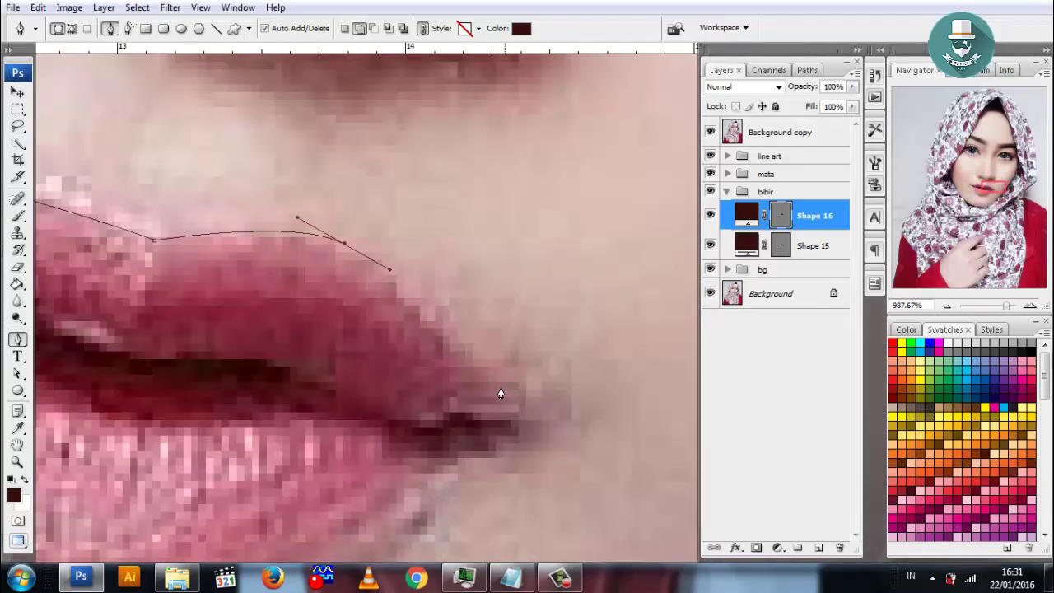
pyautogui.moveTo(440, 438); pyautogui.dragTo(439, 404)
pyautogui.click(377, 376)
pyautogui.moveTo(376, 376); pyautogui.dragTo(557, 368)
pyautogui.click(373, 319)
pyautogui.click(193, 303)
pyautogui.moveTo(145, 304); pyautogui.dragTo(260, 321)
pyautogui.click(170, 259)
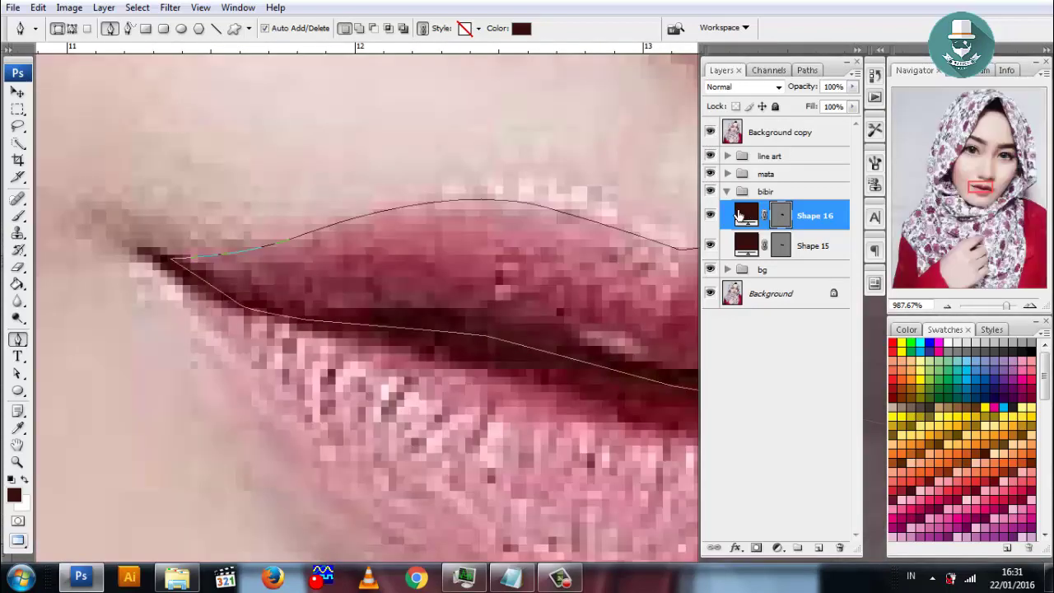
# Fill the upper lip with a pink sampled from the photo and check it with the reference hidden.
pyautogui.doubleClick(746, 214)
pyautogui.click(473, 248)
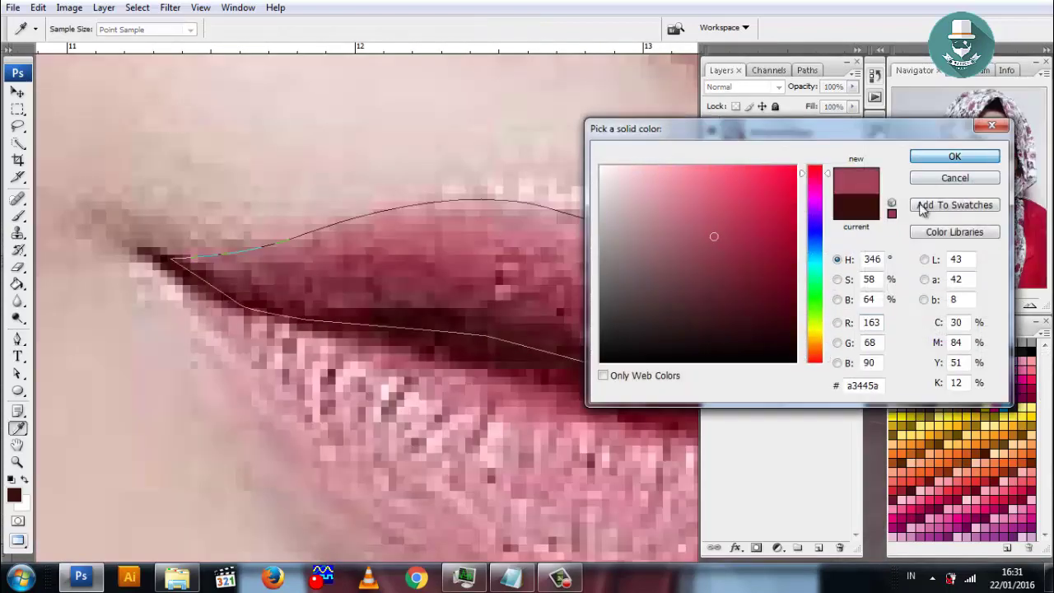
pyautogui.press('Return')
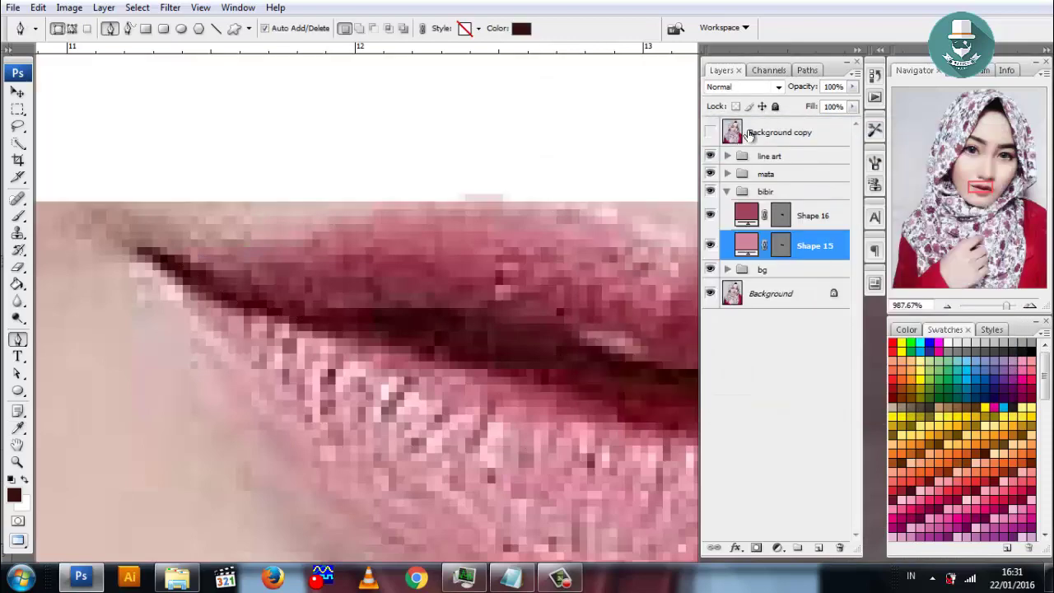
pyautogui.click(709, 131)
pyautogui.scroll(-5, 473, 323)
pyautogui.scroll(2, 474, 322)
pyautogui.scroll(2, 473, 323)
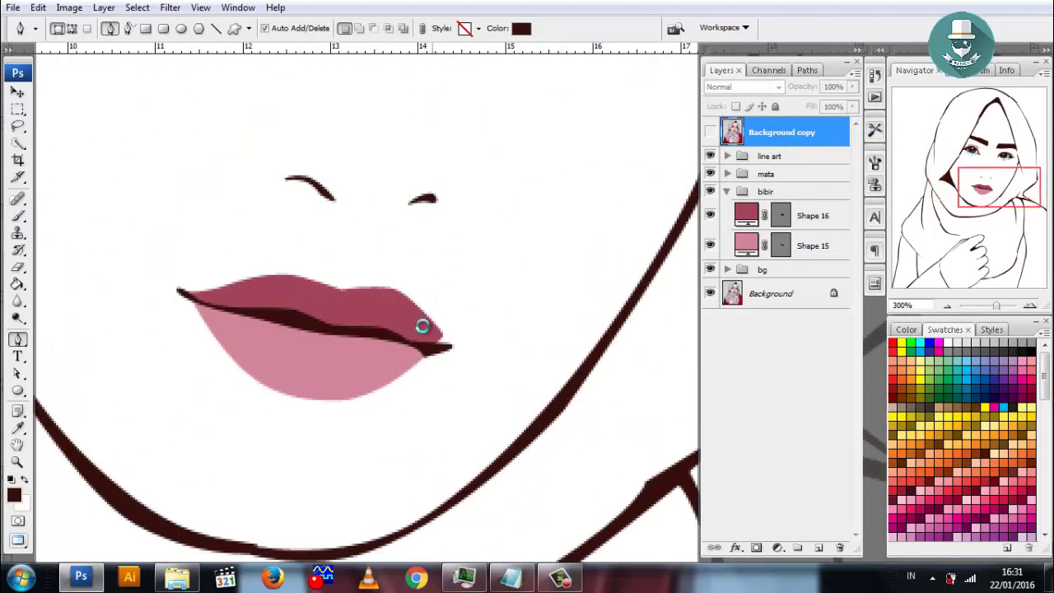
pyautogui.scroll(4, 430, 348)
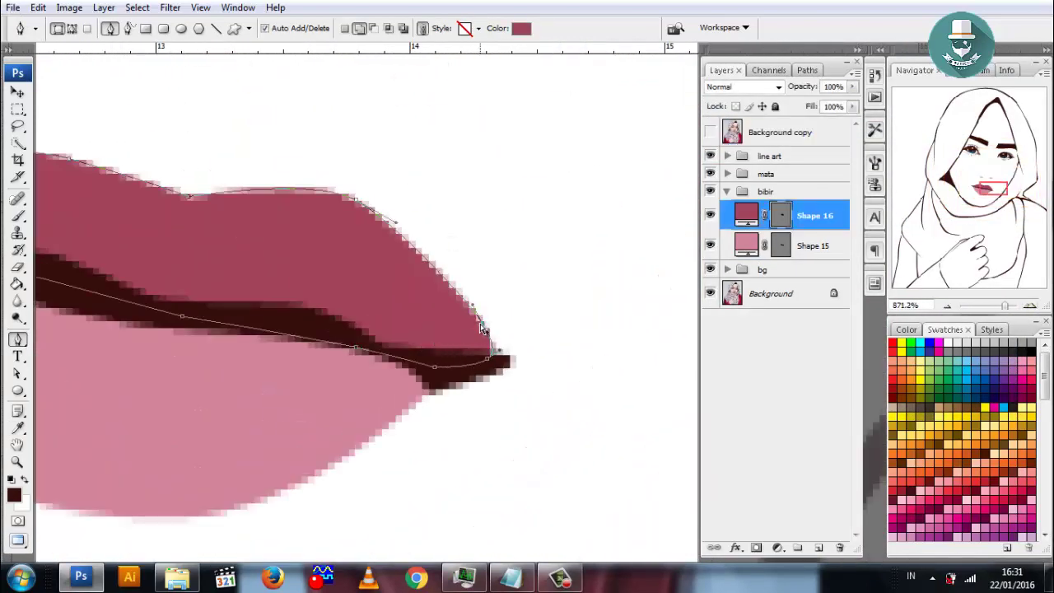
pyautogui.click(771, 156)
pyautogui.scroll(-3, 337, 305)
pyautogui.scroll(1, 337, 305)
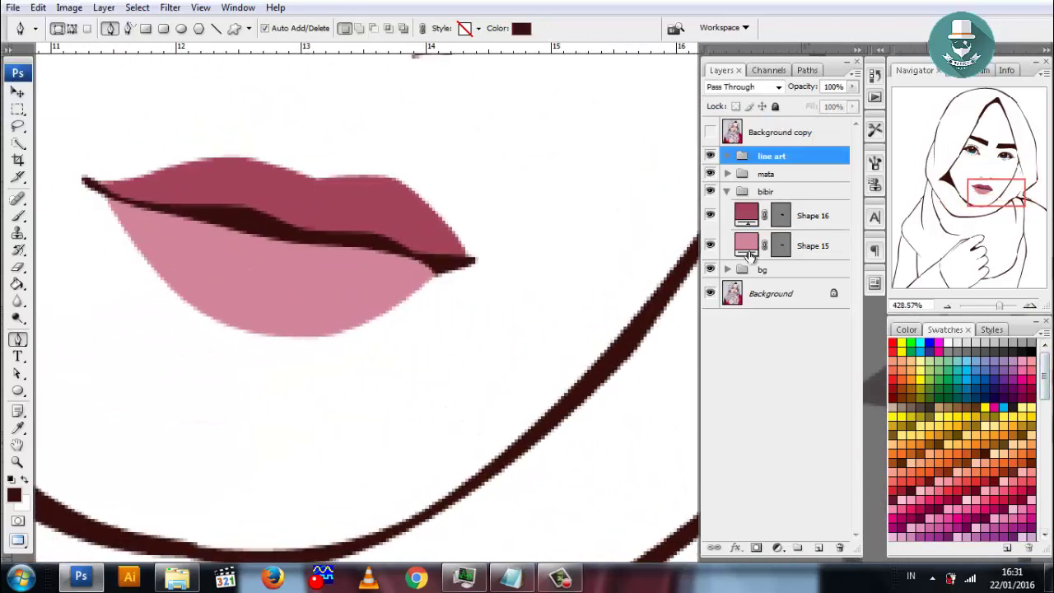
# Give both the lower and upper lip shapes the same brighter coral pink.
pyautogui.doubleClick(747, 244)
pyautogui.click(706, 174)
pyautogui.click(955, 156)
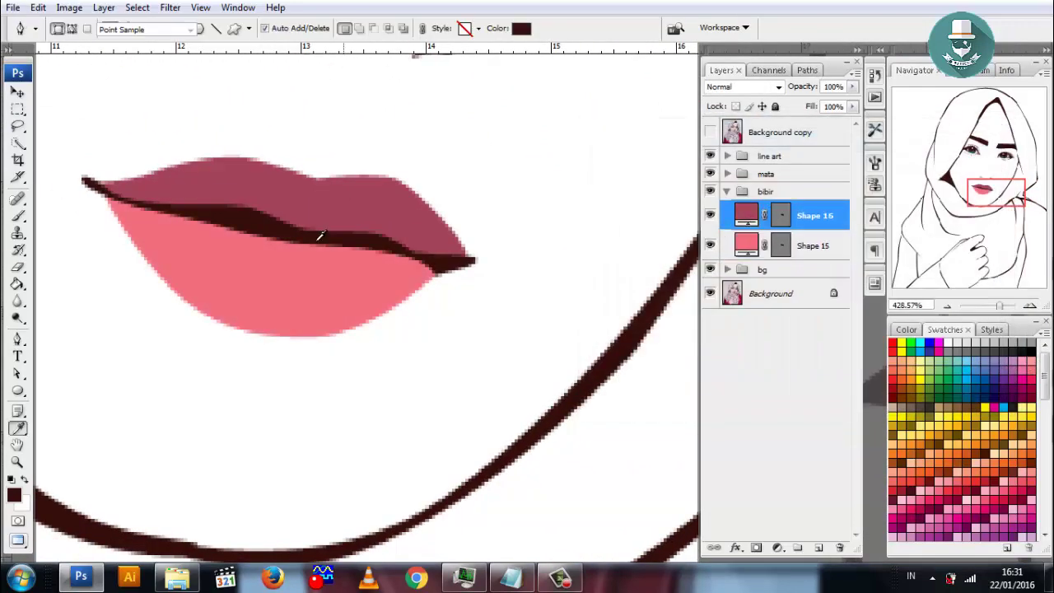
pyautogui.doubleClick(747, 215)
pyautogui.click(952, 156)
pyautogui.click(815, 245)
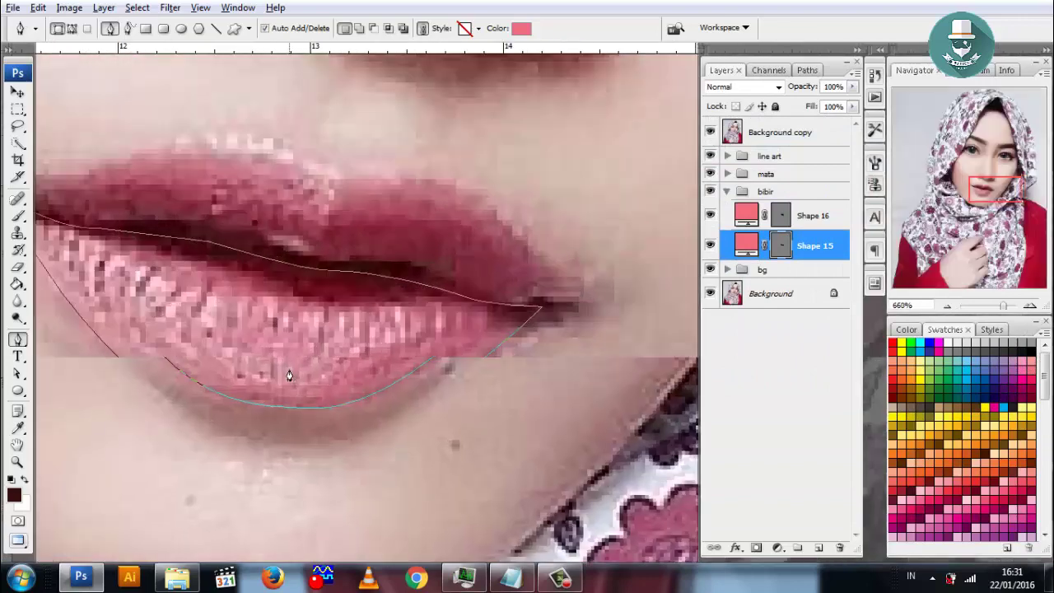
# Draw a first shading shape on the lower lip and adjust its pink fill.
pyautogui.scroll(1, 289, 376)
pyautogui.click(305, 476)
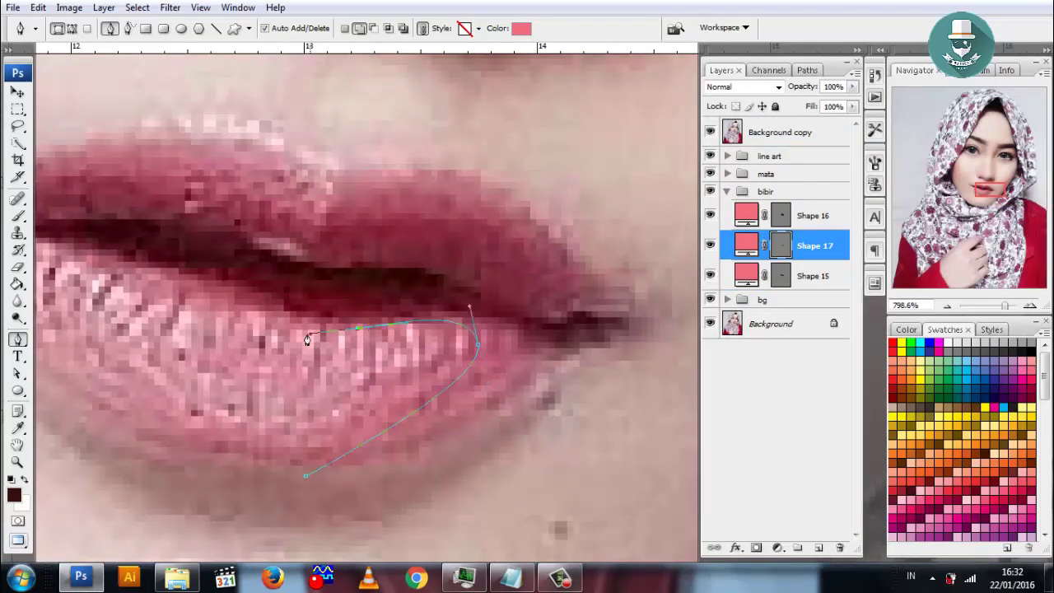
pyautogui.moveTo(307, 339)
pyautogui.mouseDown()
pyautogui.moveTo(519, 395)
pyautogui.moveTo(684, 401)
pyautogui.mouseUp()
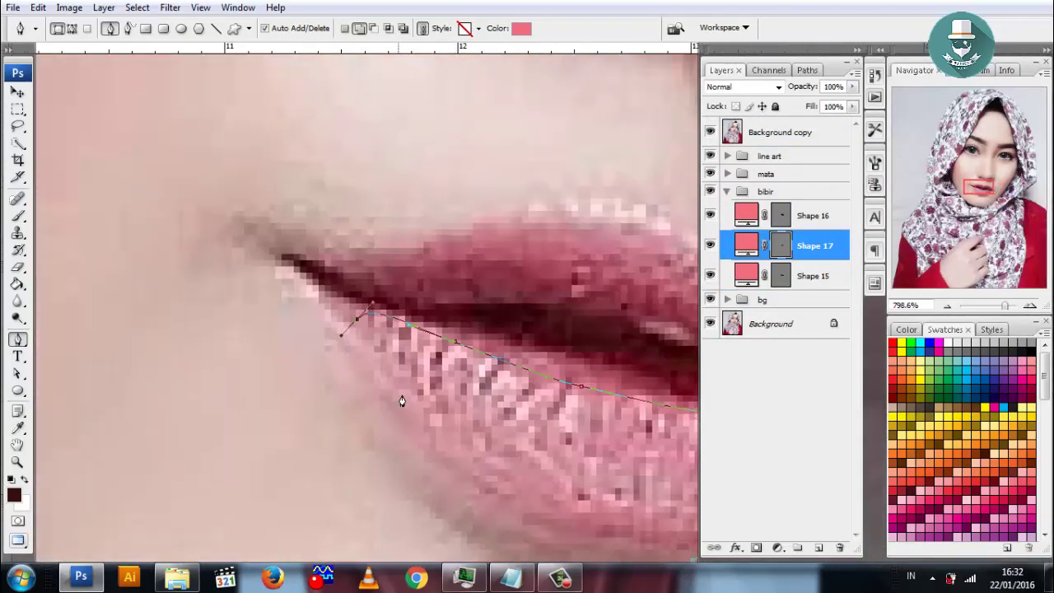
pyautogui.scroll(-1, 293, 364)
pyautogui.scroll(-1, 371, 354)
pyautogui.click(442, 497)
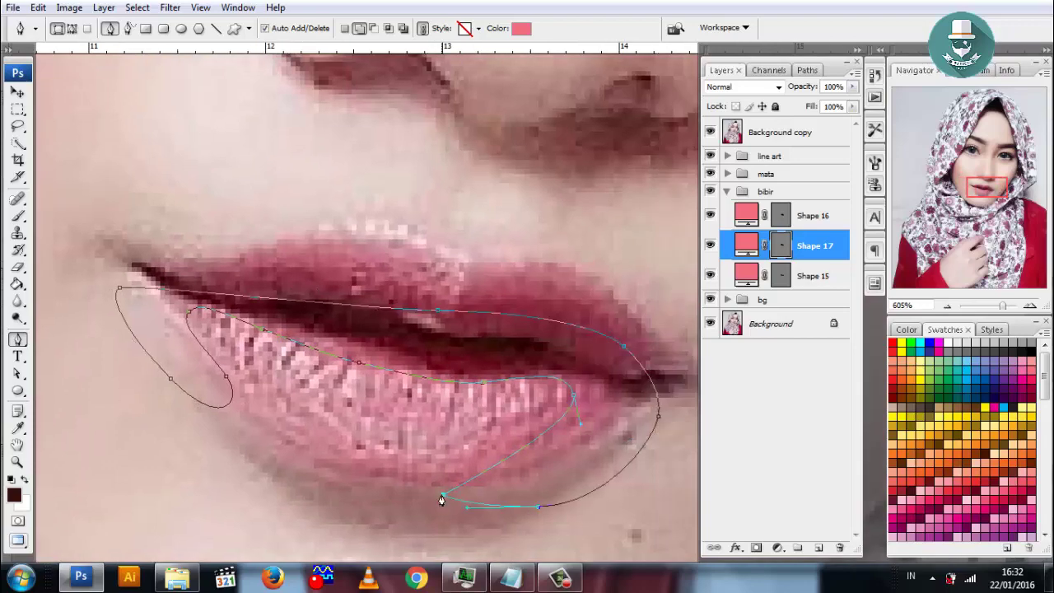
pyautogui.doubleClick(746, 246)
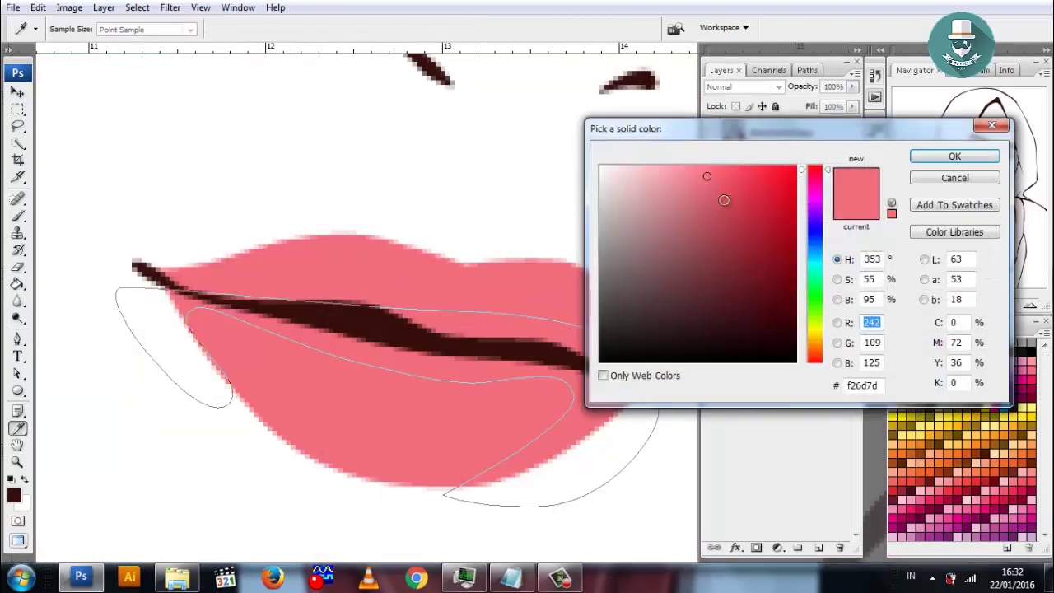
pyautogui.moveTo(723, 200); pyautogui.dragTo(719, 194)
pyautogui.click(954, 156)
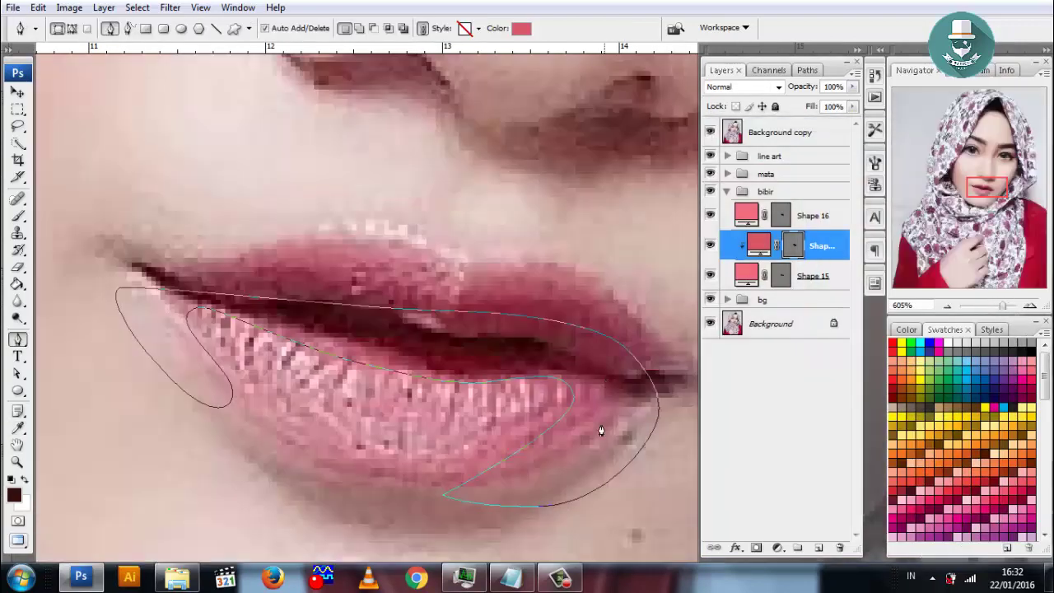
# Trace Shape 18 as a closed shading path along the lower lip's inner curve.
pyautogui.scroll(2, 601, 430)
pyautogui.click(457, 500)
pyautogui.moveTo(588, 364); pyautogui.dragTo(556, 326)
pyautogui.moveTo(416, 357); pyautogui.dragTo(377, 354)
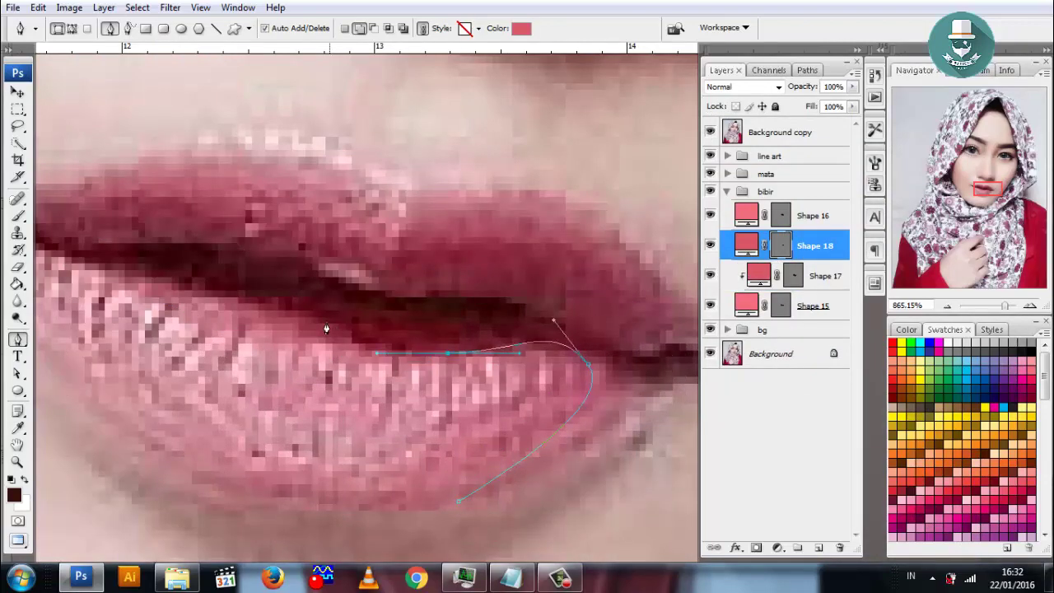
pyautogui.moveTo(321, 319); pyautogui.dragTo(292, 306)
pyautogui.moveTo(231, 304); pyautogui.dragTo(422, 318)
pyautogui.hscroll(5, 277, 284)
pyautogui.click(601, 330)
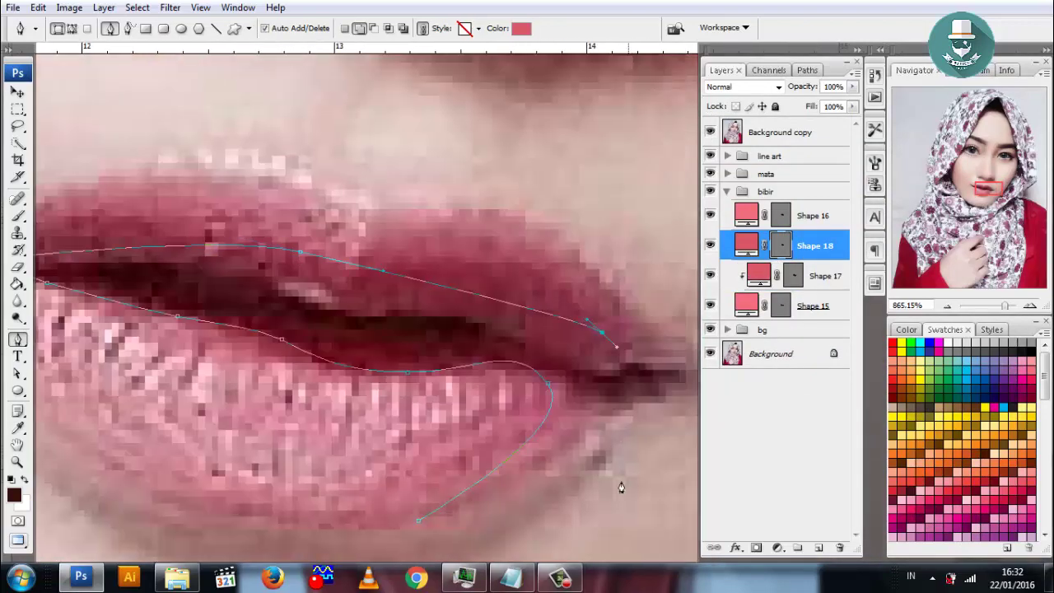
pyautogui.click(621, 482)
pyautogui.click(420, 518)
pyautogui.click(710, 132)
# Clip Shape 18 to the lip, hide the reference photo, and fill it dark red a42938.
pyautogui.hotkey('ctrl', 'alt', 'g')
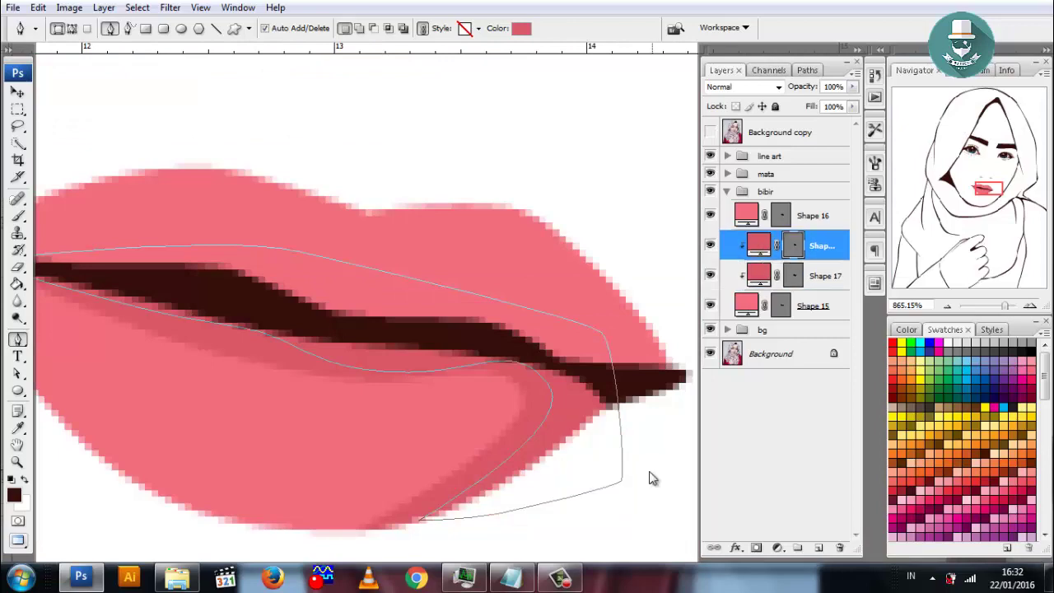
pyautogui.click(815, 215)
pyautogui.press('h')
pyautogui.doubleClick(836, 215)
pyautogui.press('Escape')
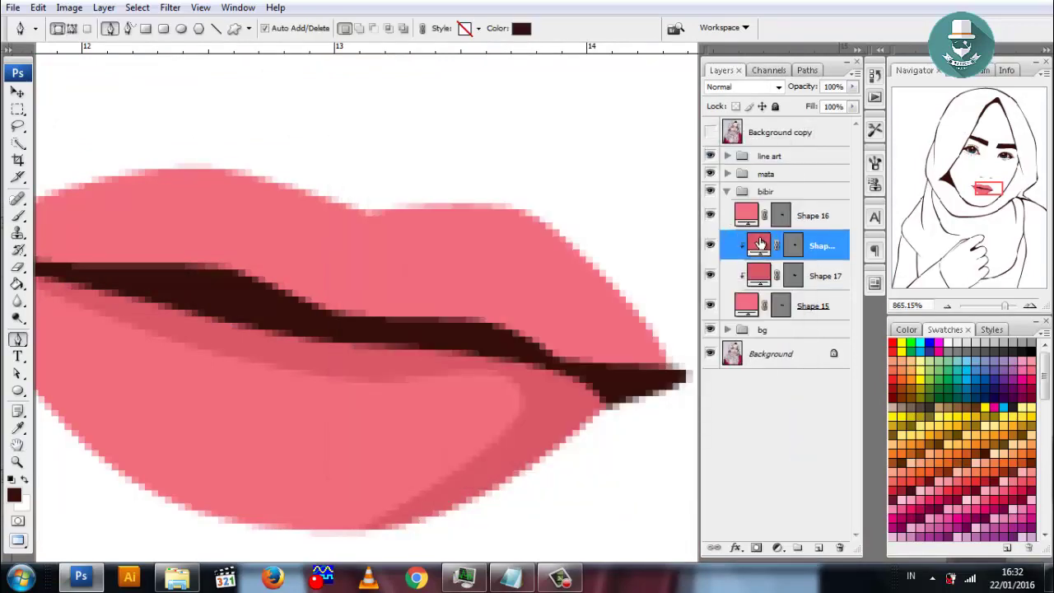
pyautogui.doubleClick(745, 214)
pyautogui.moveTo(728, 211); pyautogui.dragTo(747, 235)
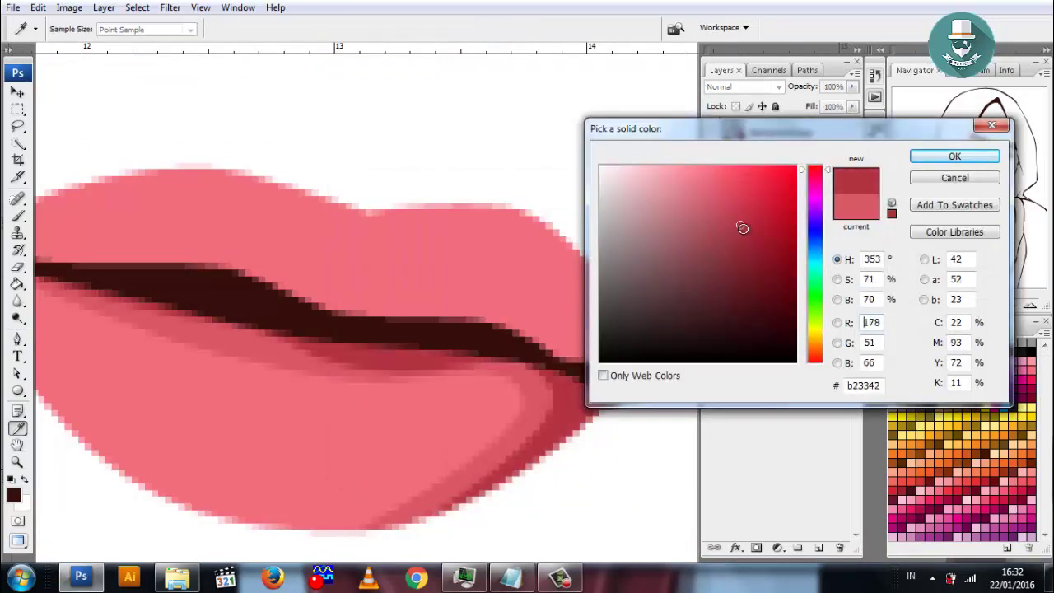
pyautogui.click(954, 156)
# Select Shape 17 and reshape its lower-lip outline.
pyautogui.hotkey('alt', '[')
pyautogui.hotkey('alt', '[')
pyautogui.moveTo(509, 383); pyautogui.dragTo(613, 317)
pyautogui.hotkey('alt', ']')
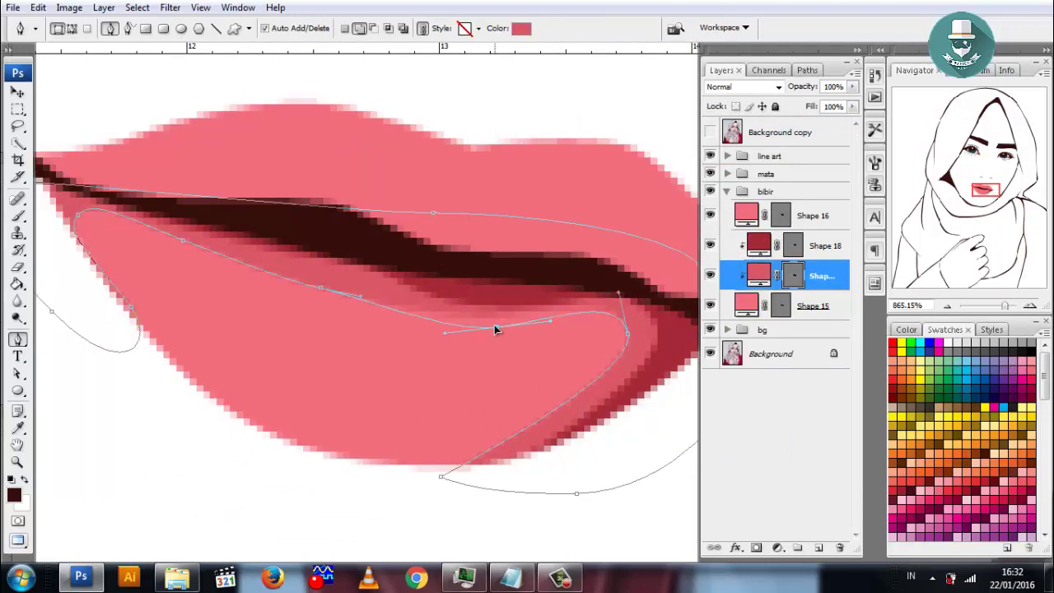
pyautogui.moveTo(368, 344); pyautogui.dragTo(491, 375)
pyautogui.moveTo(200, 247); pyautogui.dragTo(436, 332)
pyautogui.hscroll(3, 445, 346)
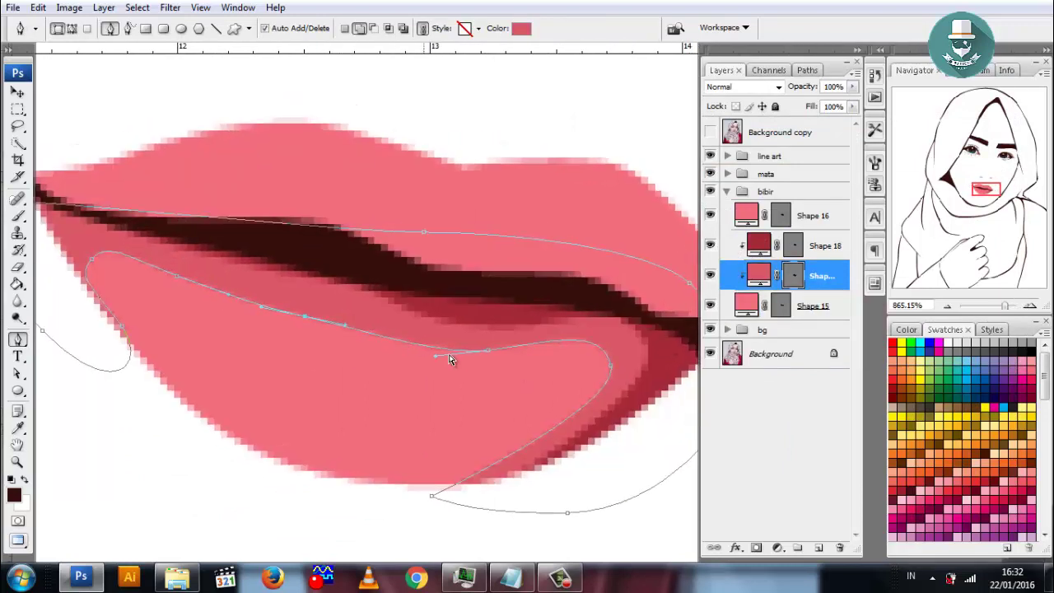
# Draw a new closed shape along the lower lip above base layer Shape 15.
pyautogui.click(797, 194)
pyautogui.click(817, 305)
pyautogui.scroll(-1, 252, 411)
pyautogui.click(213, 399)
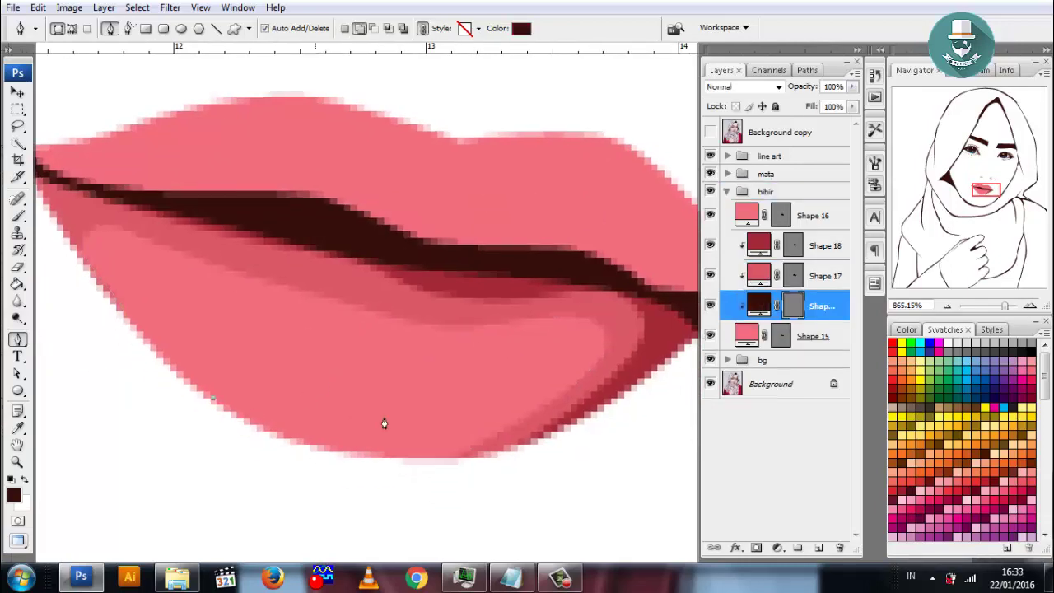
pyautogui.moveTo(430, 424); pyautogui.dragTo(513, 403)
pyautogui.moveTo(428, 346); pyautogui.dragTo(498, 348)
pyautogui.click(178, 283)
pyautogui.hscroll(3, 176, 453)
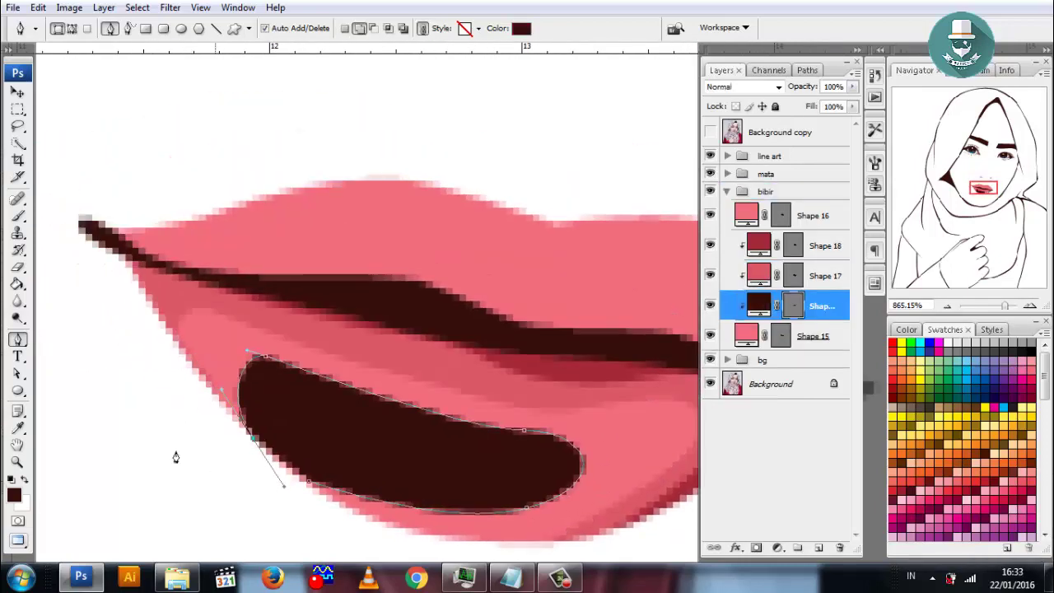
pyautogui.scroll(-2, 431, 434)
pyautogui.click(431, 434)
pyautogui.click(181, 436)
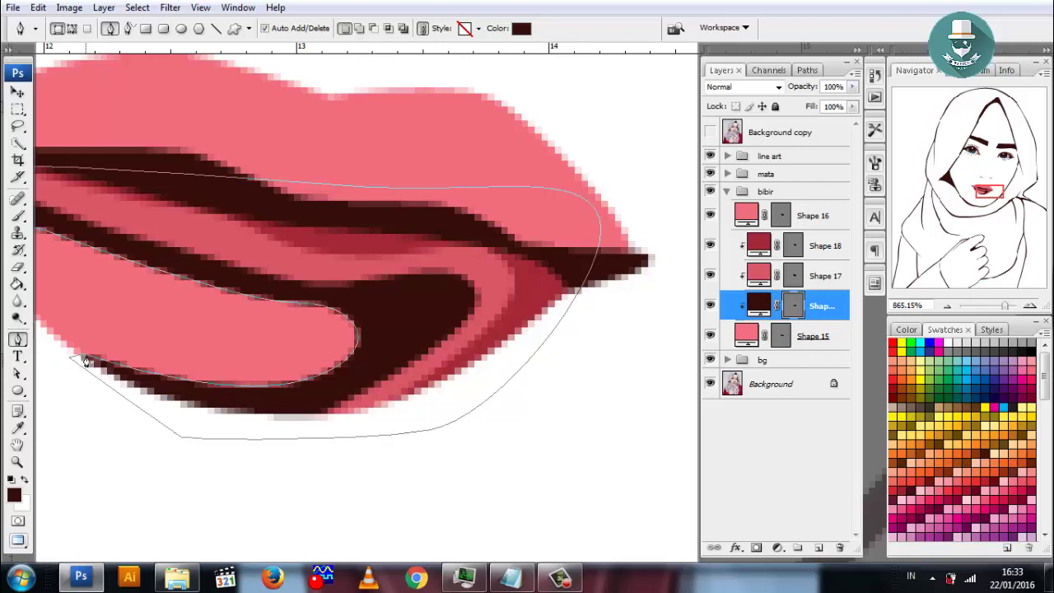
# Fill the new shape pink ed6373 and deepen another lip layer to cd505e.
pyautogui.doubleClick(758, 306)
pyautogui.click(715, 180)
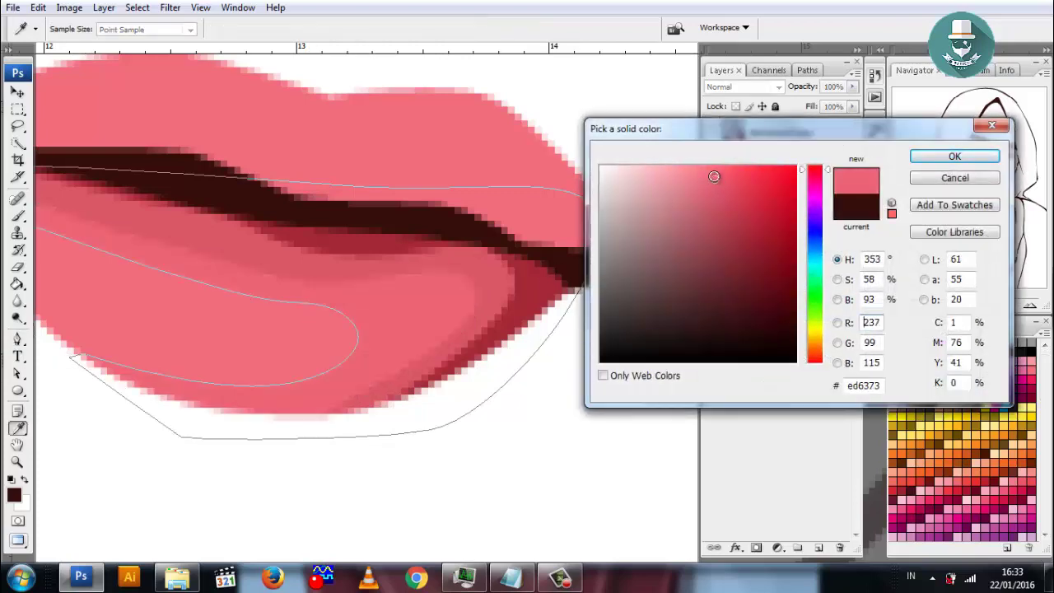
pyautogui.click(954, 157)
pyautogui.doubleClick(760, 281)
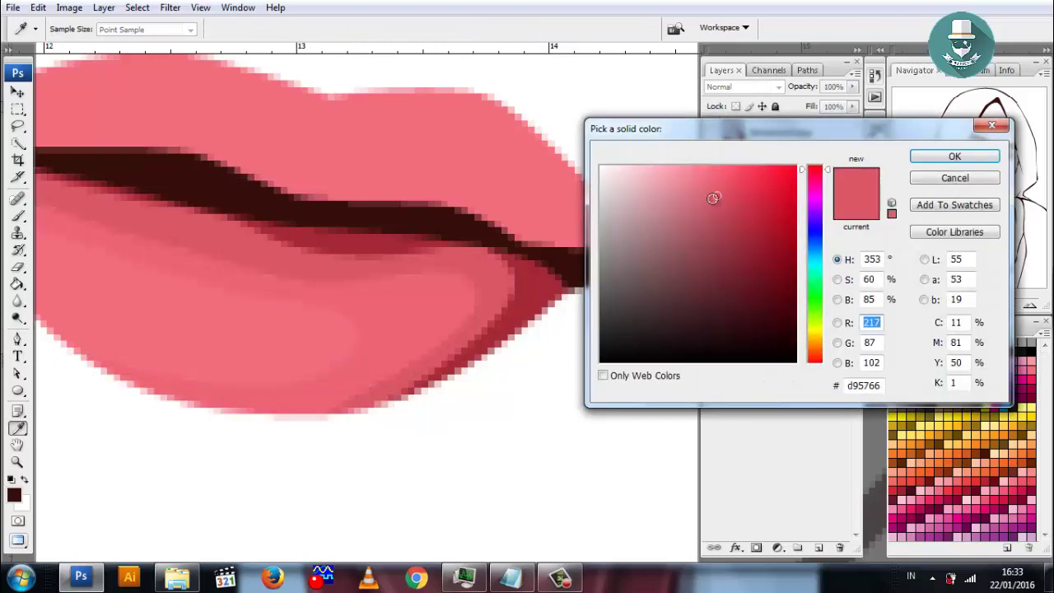
pyautogui.moveTo(713, 197); pyautogui.dragTo(721, 206)
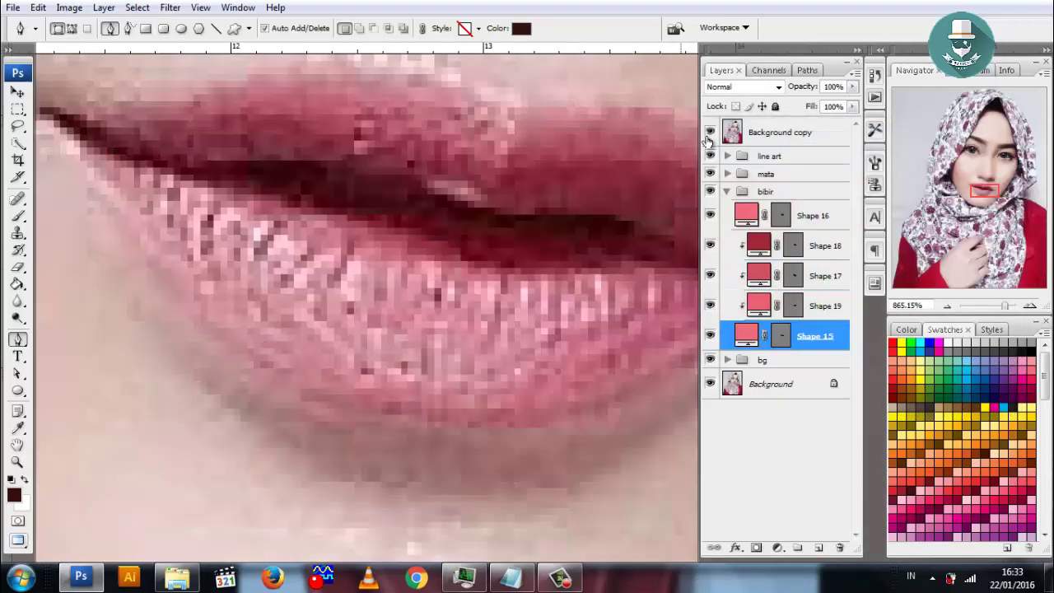
# Draw a highlight shape across the lower lip, fill it lighter pink, and reshow the reference photo.
pyautogui.click(709, 132)
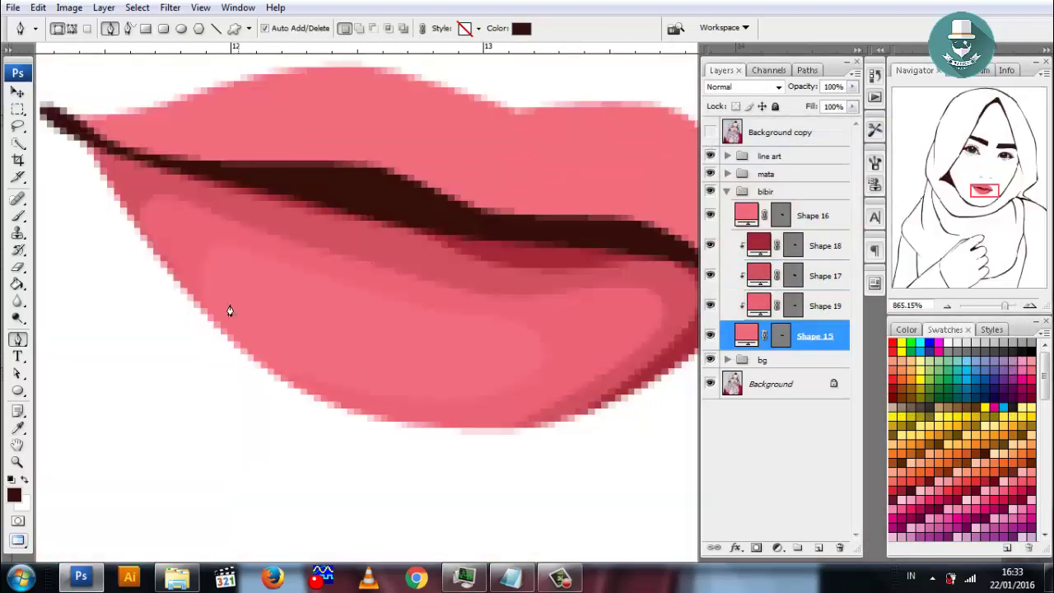
pyautogui.moveTo(383, 358); pyautogui.dragTo(445, 360)
pyautogui.moveTo(494, 319); pyautogui.dragTo(461, 302)
pyautogui.moveTo(231, 265); pyautogui.dragTo(251, 278)
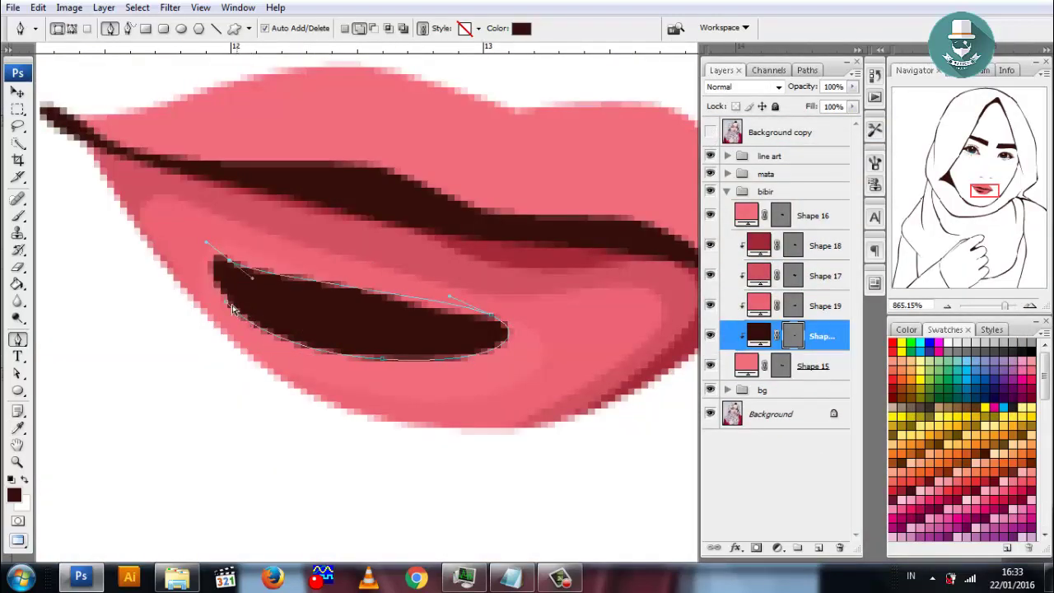
pyautogui.doubleClick(753, 335)
pyautogui.moveTo(710, 179); pyautogui.dragTo(695, 172)
pyautogui.click(927, 161)
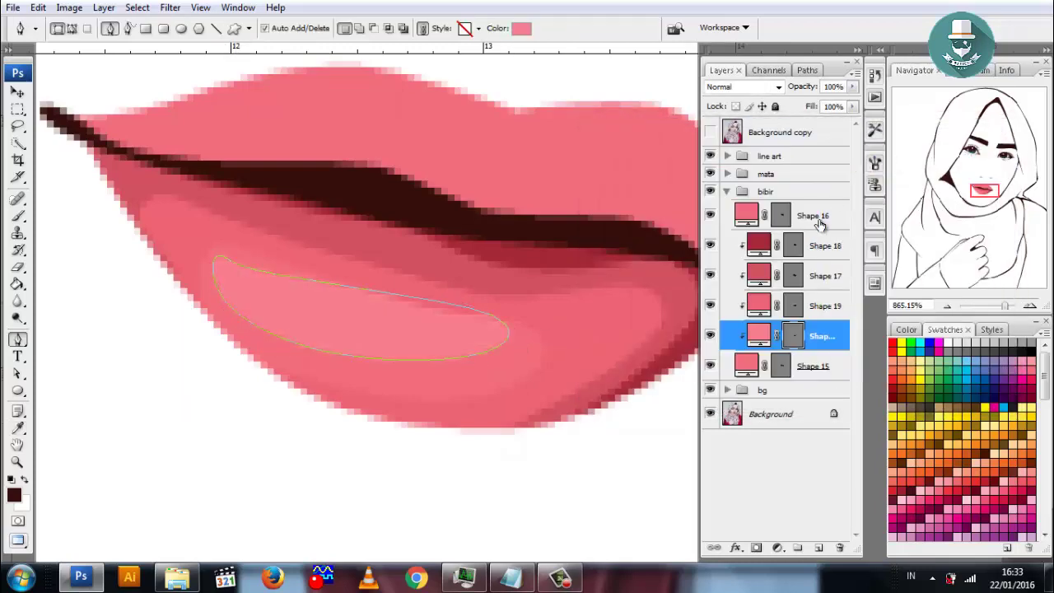
pyautogui.click(709, 132)
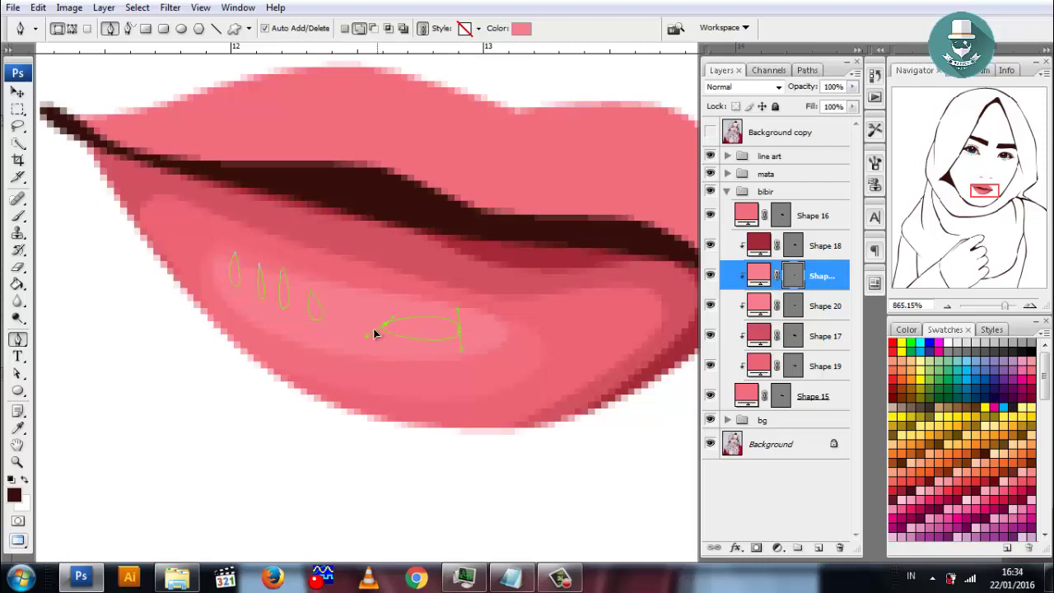
# Fill the Shape 21 gloss streaks and oval with pale pink ffa8b2.
pyautogui.doubleClick(759, 273)
pyautogui.moveTo(677, 167); pyautogui.dragTo(654, 166)
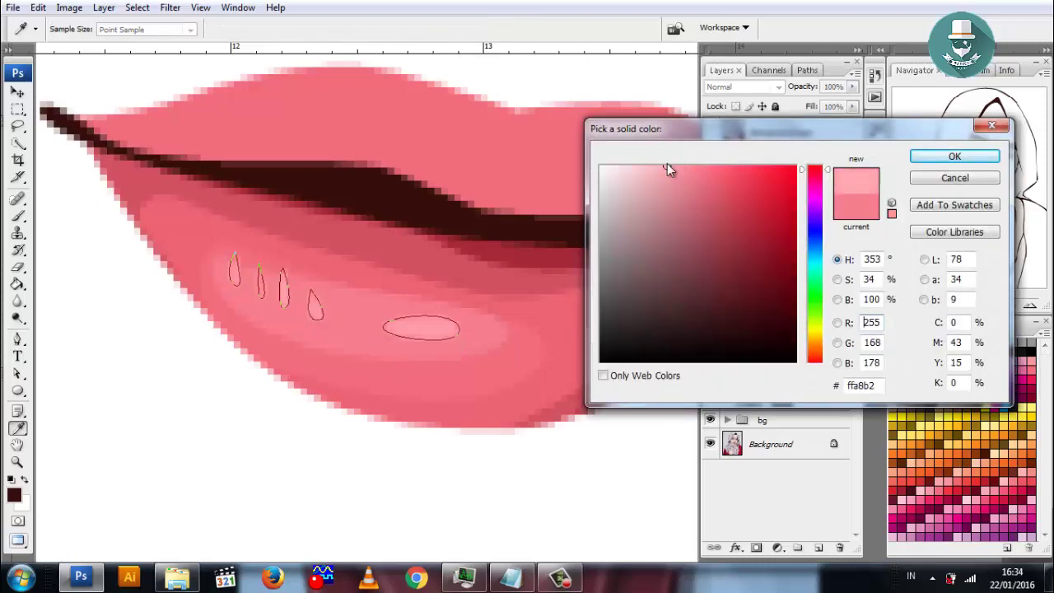
pyautogui.click(915, 161)
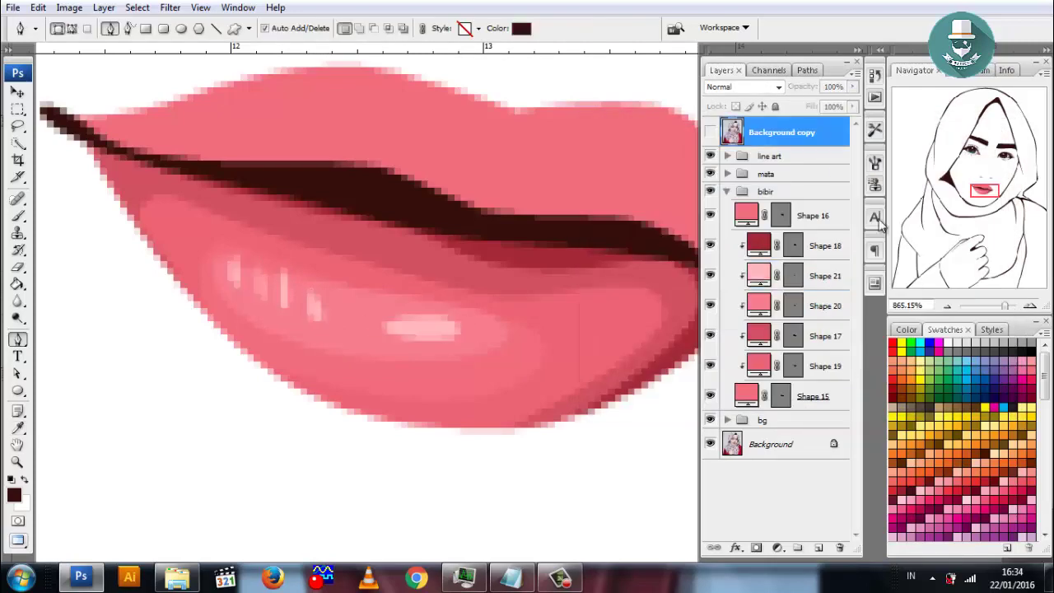
# Zoom out and fit the whole face in view with the reference photo layer selected.
pyautogui.click(946, 306)
pyautogui.click(946, 305)
pyautogui.click(946, 306)
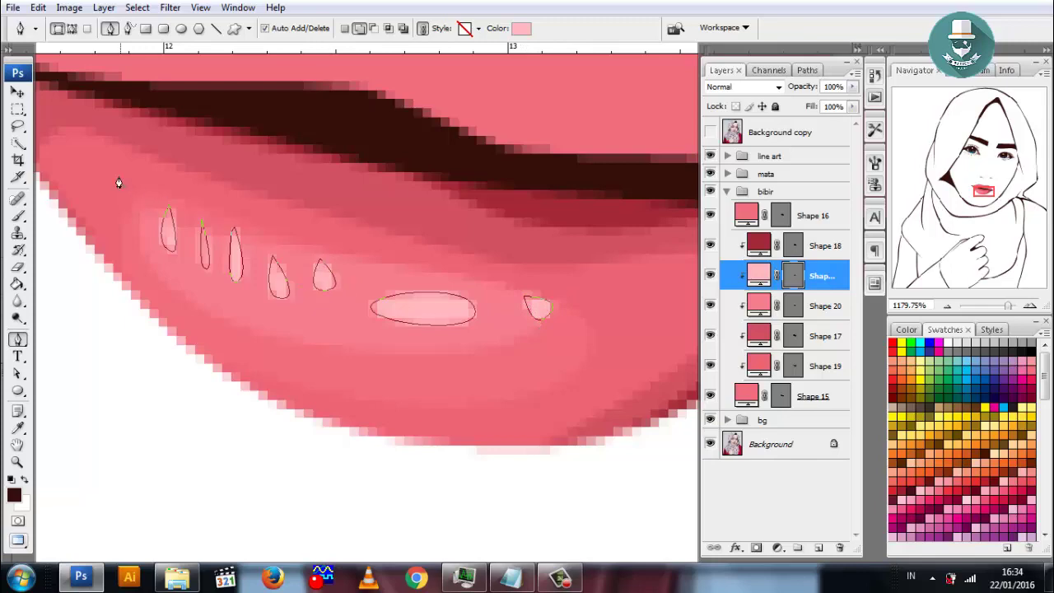
pyautogui.click(774, 133)
pyautogui.hotkey('ctrl', '0')
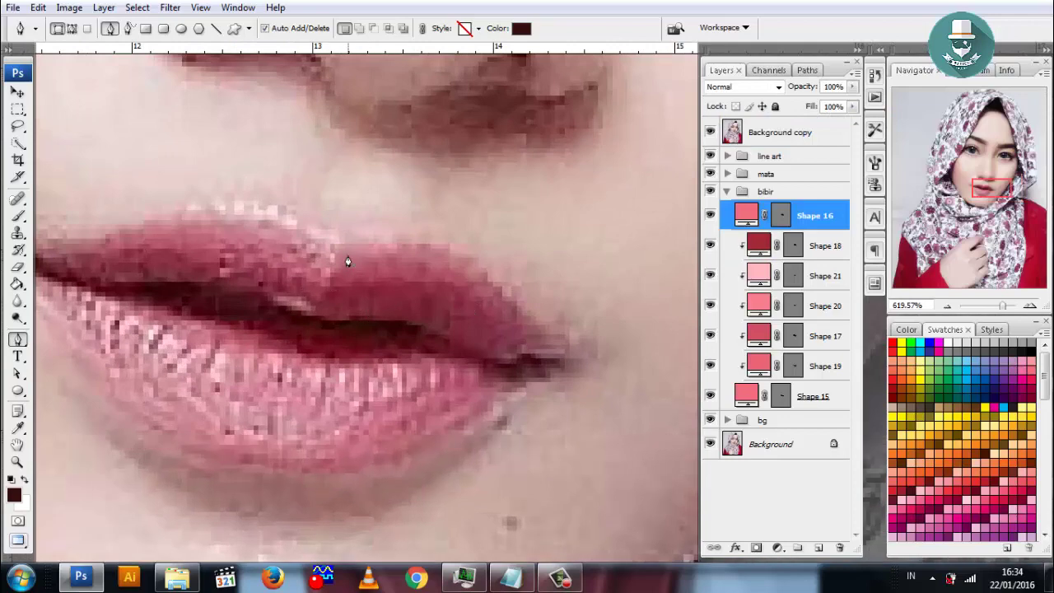
# Draw a curved upper-lip shape, clip it to the lip layer and give it a dark red fill.
pyautogui.click(427, 233)
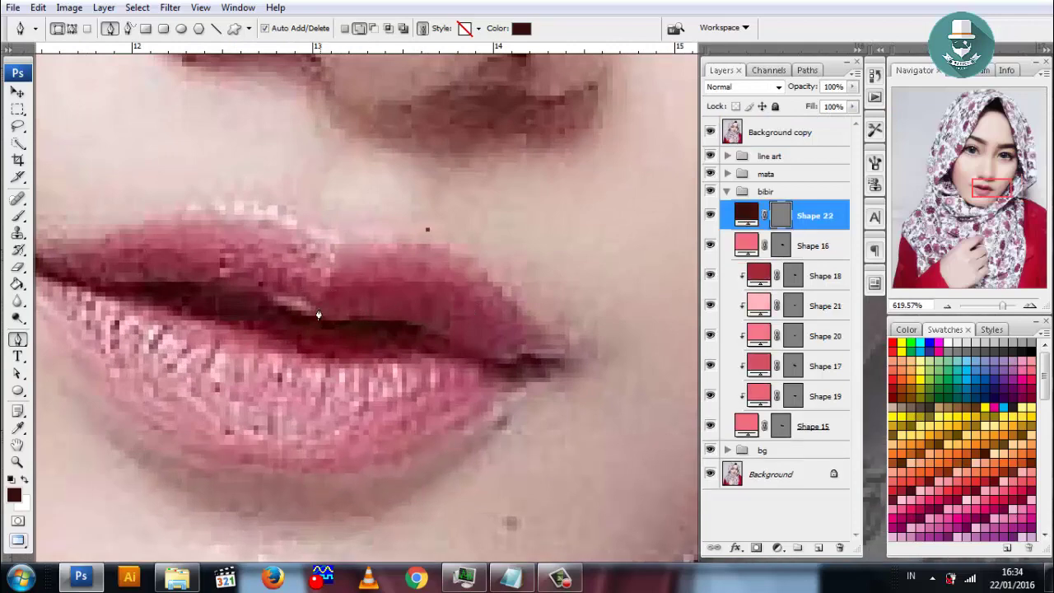
pyautogui.moveTo(317, 308); pyautogui.dragTo(321, 354)
pyautogui.moveTo(576, 399); pyautogui.dragTo(572, 348)
pyautogui.click(427, 233)
pyautogui.click(710, 132)
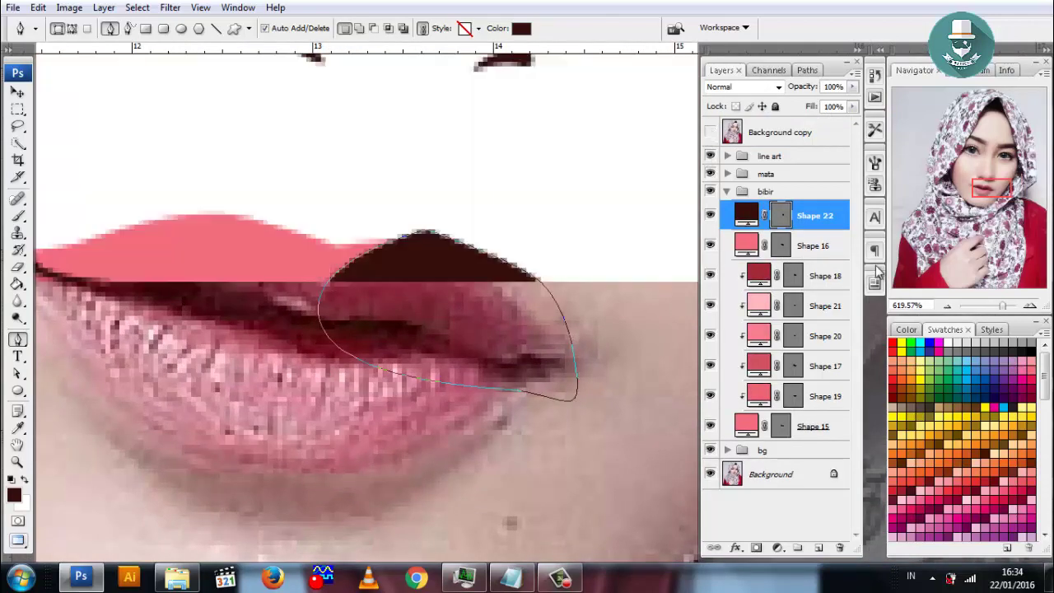
pyautogui.rightClick(845, 206)
pyautogui.click(866, 371)
pyautogui.doubleClick(745, 215)
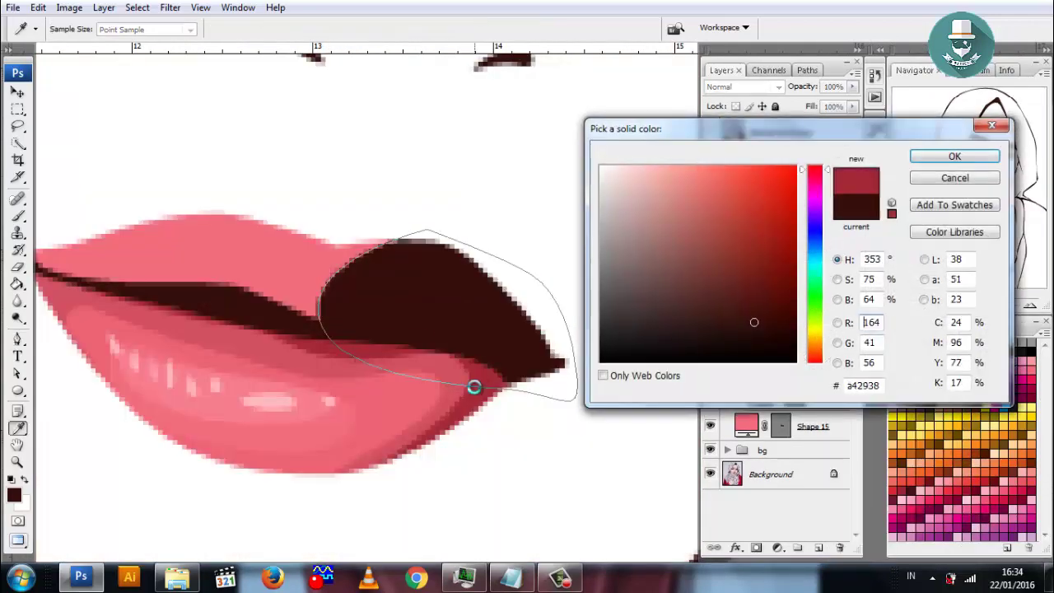
pyautogui.click(954, 156)
pyautogui.click(709, 131)
# Draw an upper-left lip shape (Shape 23), clip it to Shape 22 and fill it lighter red.
pyautogui.hscroll(-3, 470, 235)
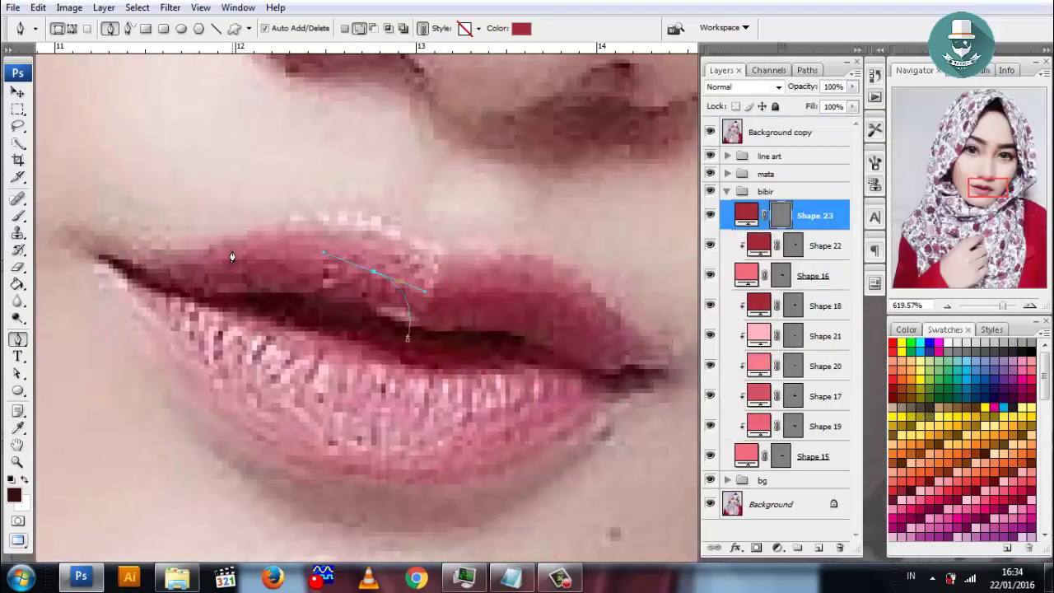
pyautogui.click(94, 252)
pyautogui.click(407, 338)
pyautogui.click(709, 132)
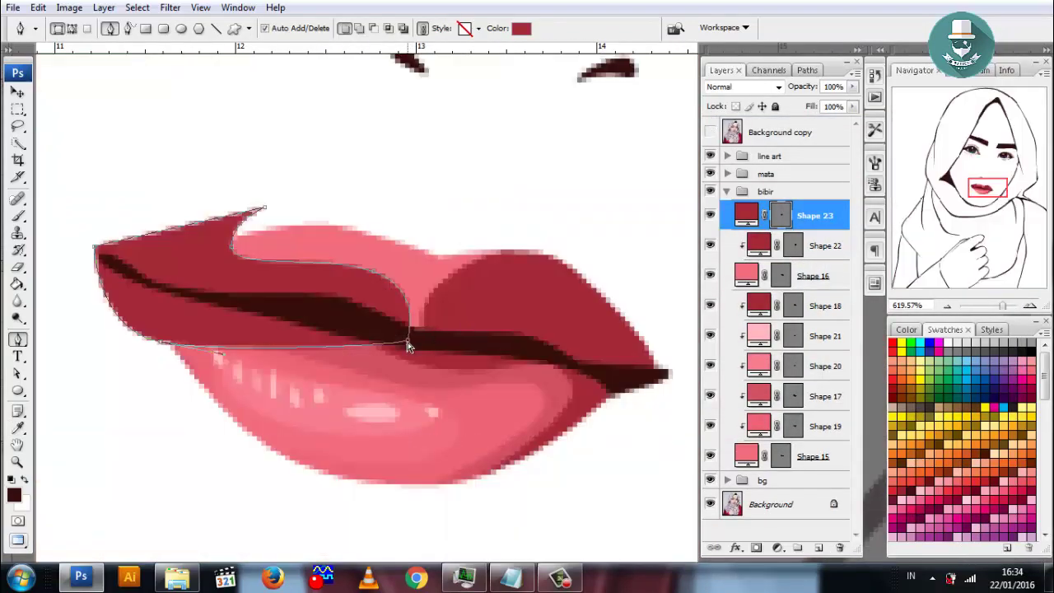
pyautogui.keyDown('alt'); pyautogui.click(778, 230); pyautogui.keyUp('alt')
pyautogui.click(800, 132)
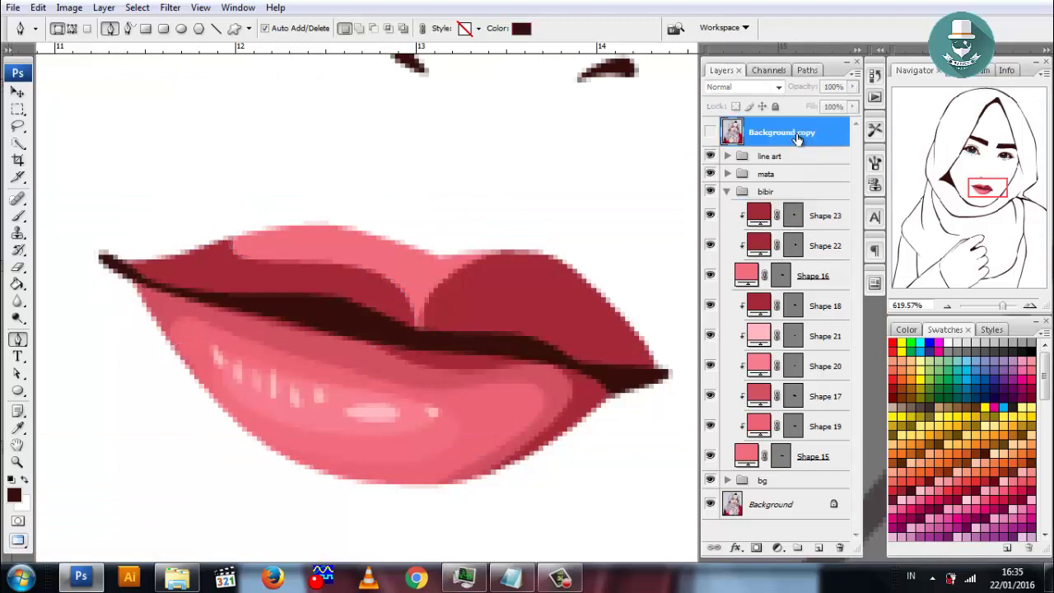
pyautogui.click(763, 216)
pyautogui.doubleClick(764, 217)
pyautogui.moveTo(741, 240); pyautogui.dragTo(734, 209)
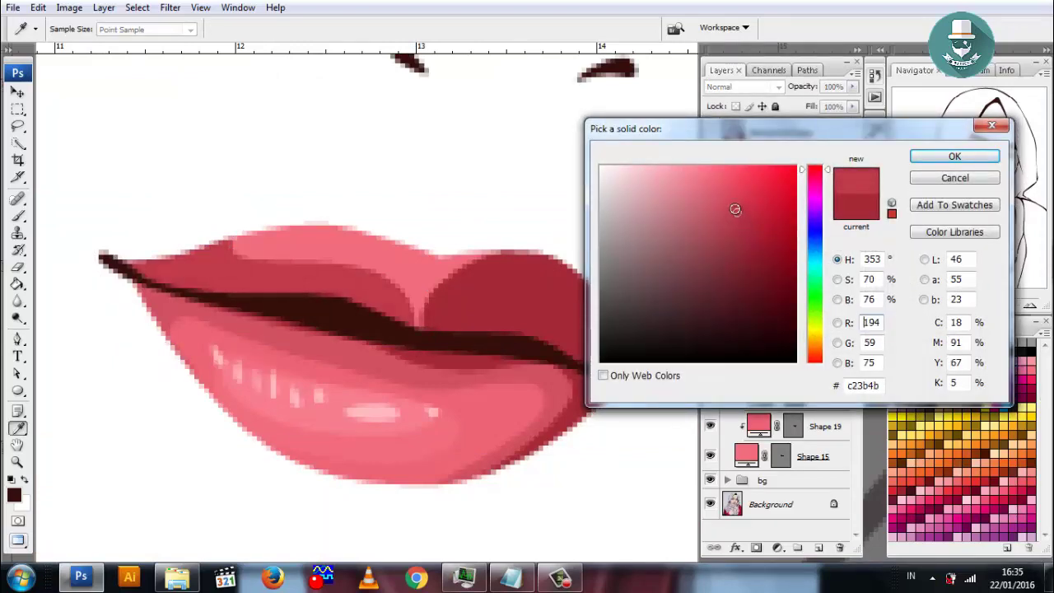
pyautogui.press('Return')
# Draw a right upper-lip shape above Shape 22 and fill it brighter pink red (da4759).
pyautogui.click(811, 245)
pyautogui.click(710, 132)
pyautogui.moveTo(435, 290)
pyautogui.mouseDown()
pyautogui.moveTo(447, 290)
pyautogui.moveTo(444, 346)
pyautogui.mouseUp()
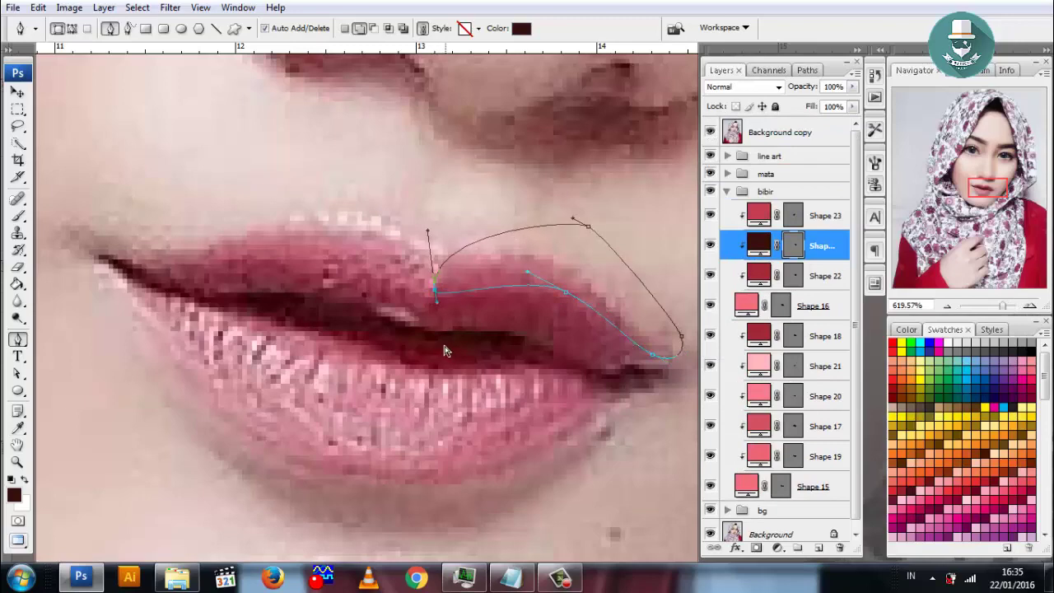
pyautogui.click(709, 132)
pyautogui.doubleClick(761, 241)
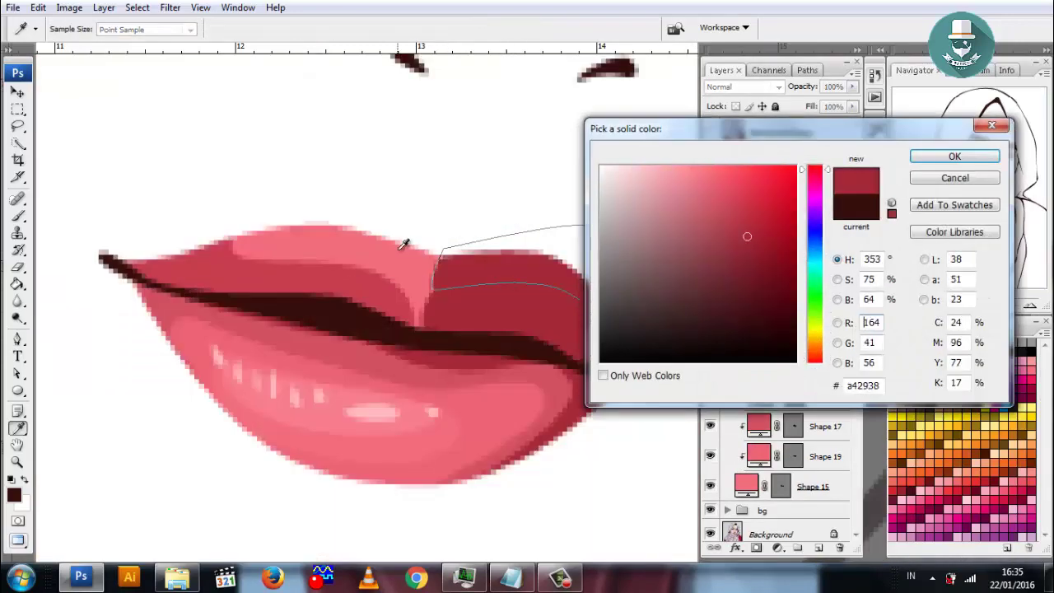
pyautogui.moveTo(748, 235)
pyautogui.mouseDown()
pyautogui.moveTo(729, 184)
pyautogui.moveTo(720, 191)
pyautogui.mouseUp()
pyautogui.click(915, 158)
# Add a layer mask to the new right upper-lip layer.
pyautogui.scroll(-1, 514, 250)
pyautogui.click(790, 245)
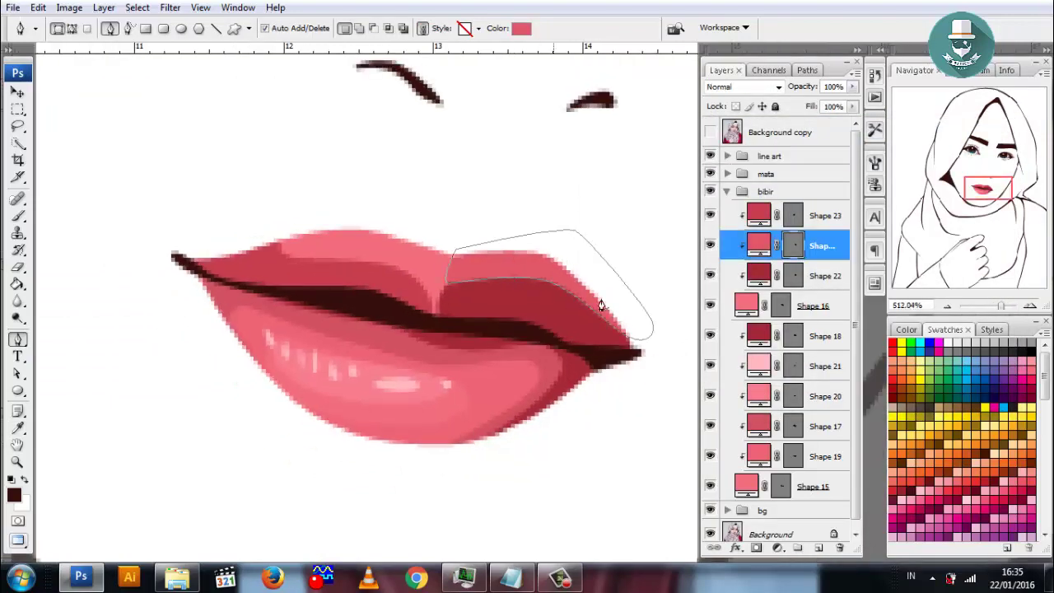
pyautogui.press('b')
pyautogui.click(756, 547)
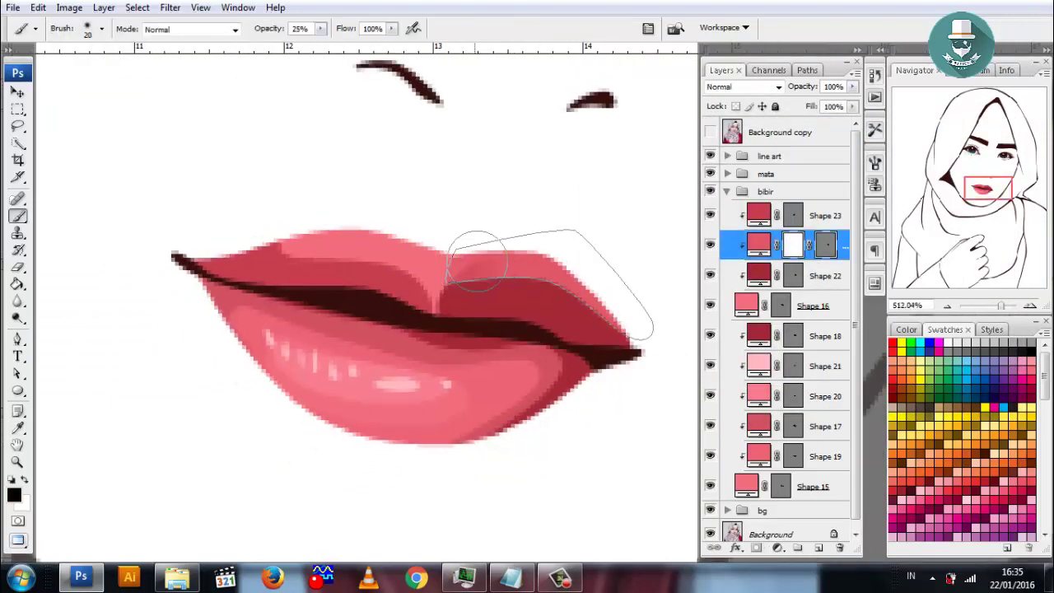
# Add a layer mask to dark Shape 22 and soften its shading with a 25% opacity brush.
pyautogui.keyDown('ctrl'); pyautogui.click(576, 206); pyautogui.keyUp('ctrl')
pyautogui.press('p')
pyautogui.keyDown('ctrl'); pyautogui.click(477, 274); pyautogui.keyUp('ctrl')
pyautogui.scroll(2, 467, 271)
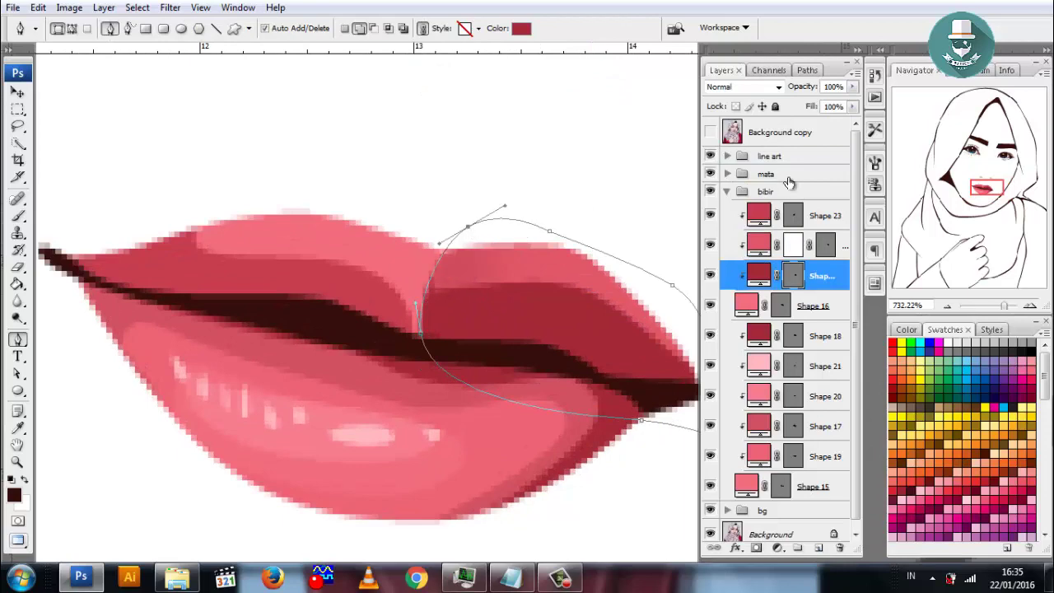
pyautogui.scroll(-5, 536, 275)
pyautogui.scroll(-5, 530, 263)
pyautogui.scroll(3, 530, 264)
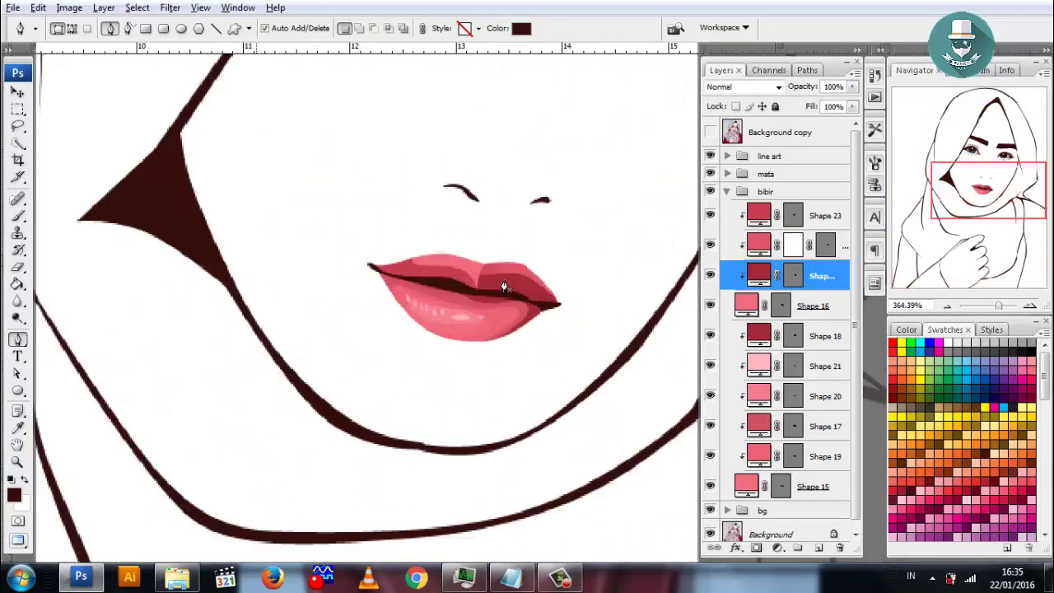
pyautogui.scroll(2, 505, 270)
pyautogui.press('b')
pyautogui.click(757, 548)
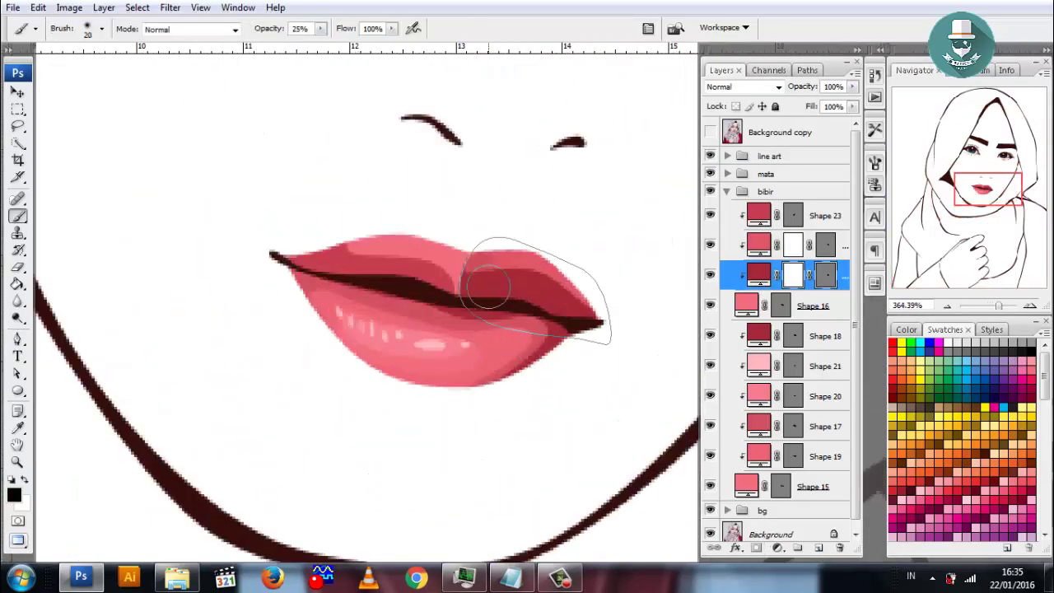
pyautogui.click(769, 155)
pyautogui.click(791, 275)
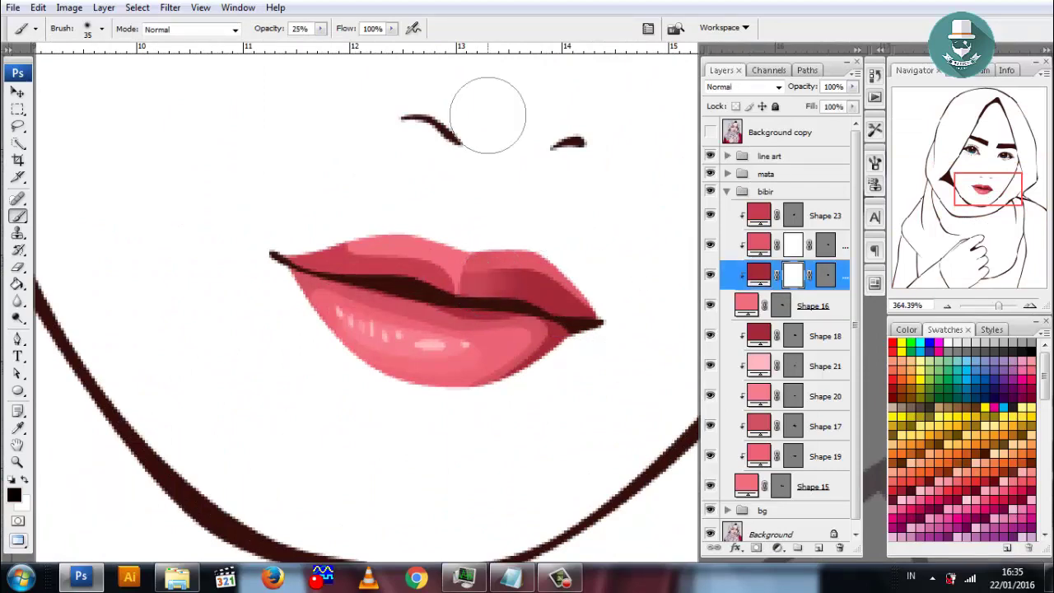
pyautogui.press('p')
pyautogui.click(947, 306)
# Zoom out to compare the lips against the reference photo, then zoom back in on the lips.
pyautogui.click(946, 306)
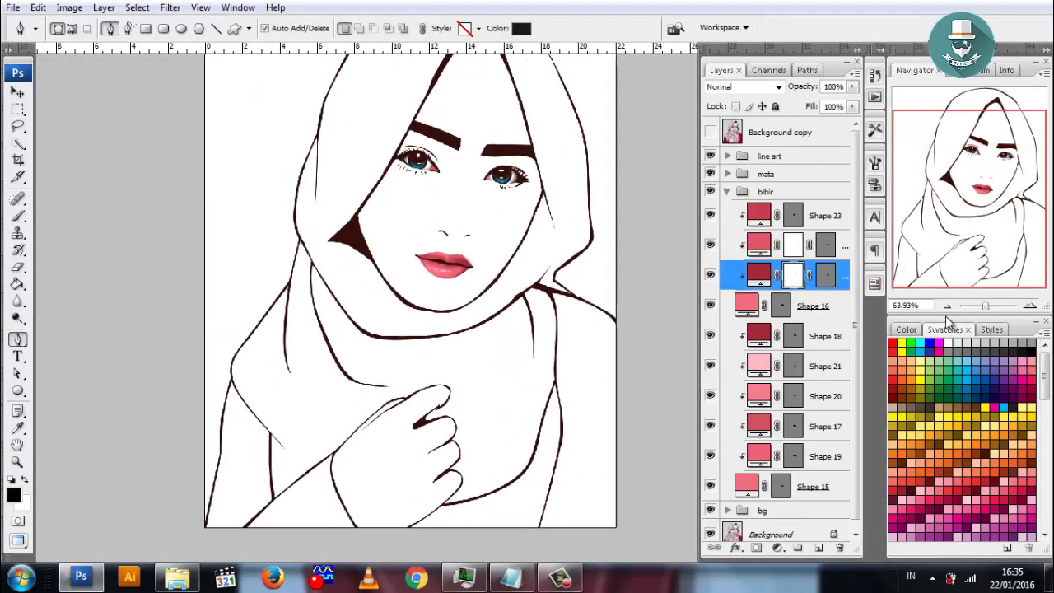
pyautogui.click(946, 305)
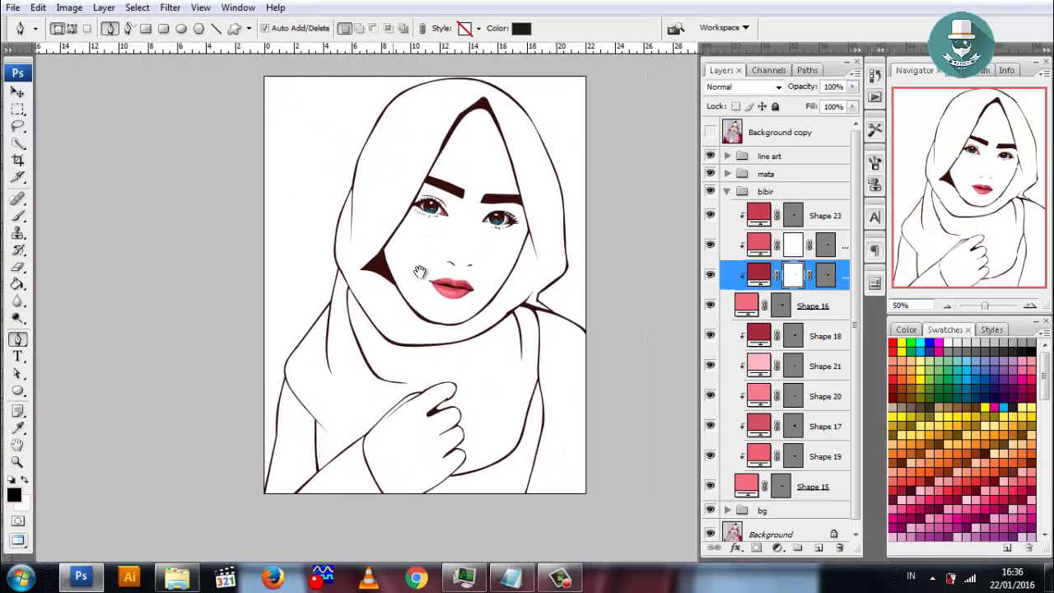
pyautogui.click(710, 132)
pyautogui.click(709, 133)
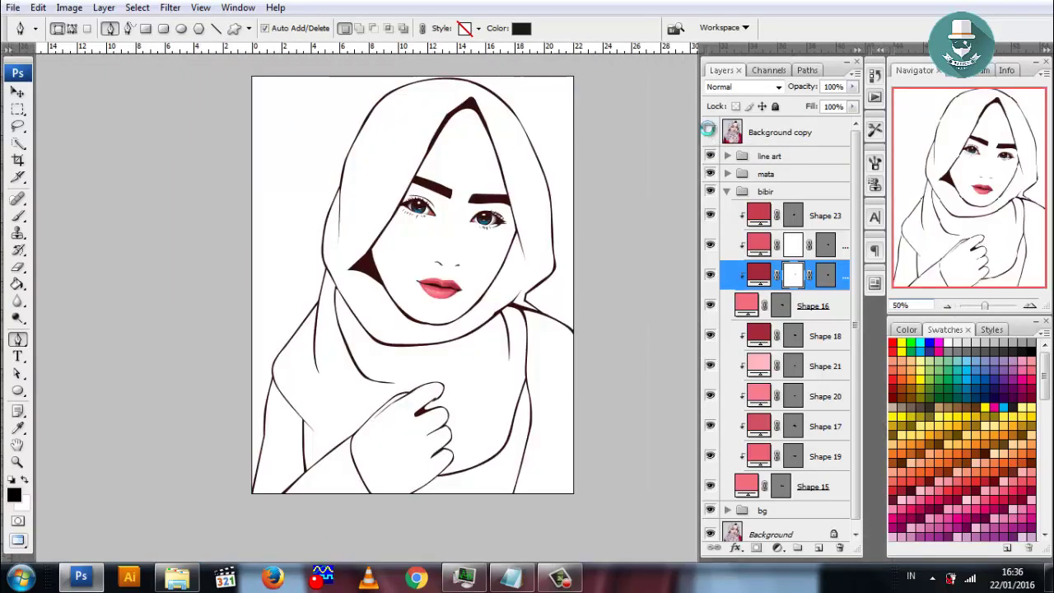
pyautogui.click(726, 191)
pyautogui.click(779, 132)
pyautogui.scroll(3, 445, 284)
pyautogui.scroll(3, 395, 315)
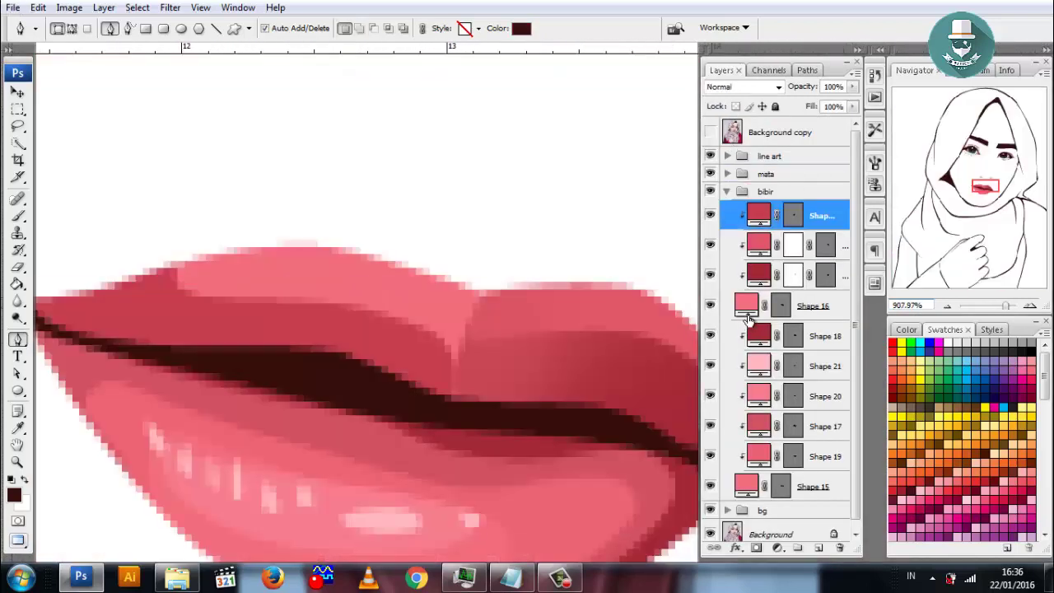
# Brighten the pink fill of the Shape 16 lip layer slightly, then open a blank Notepad window.
pyautogui.click(812, 305)
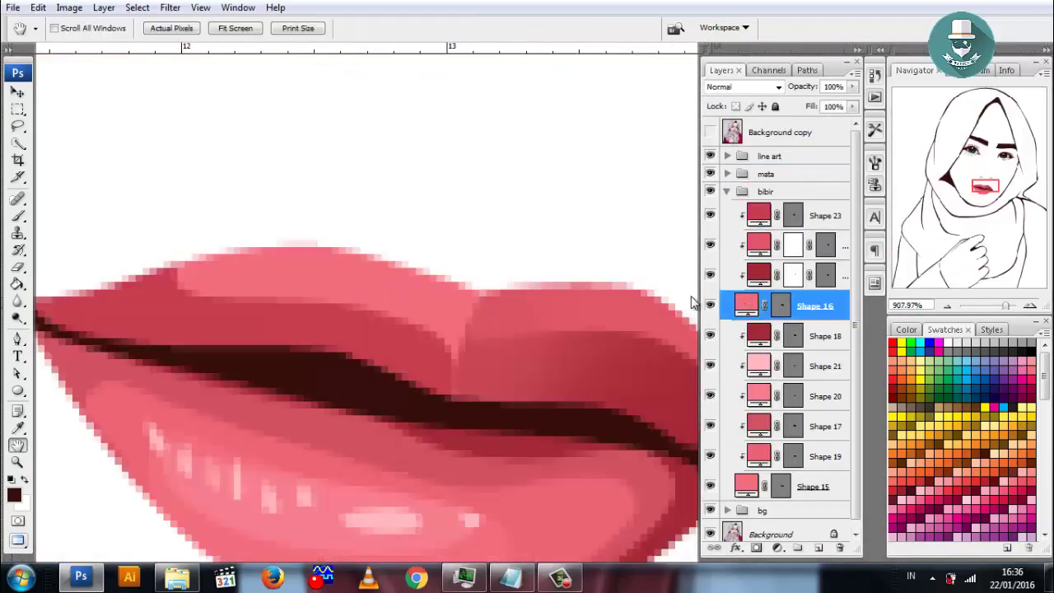
pyautogui.doubleClick(831, 305)
pyautogui.click(758, 193)
pyautogui.doubleClick(745, 306)
pyautogui.click(498, 301)
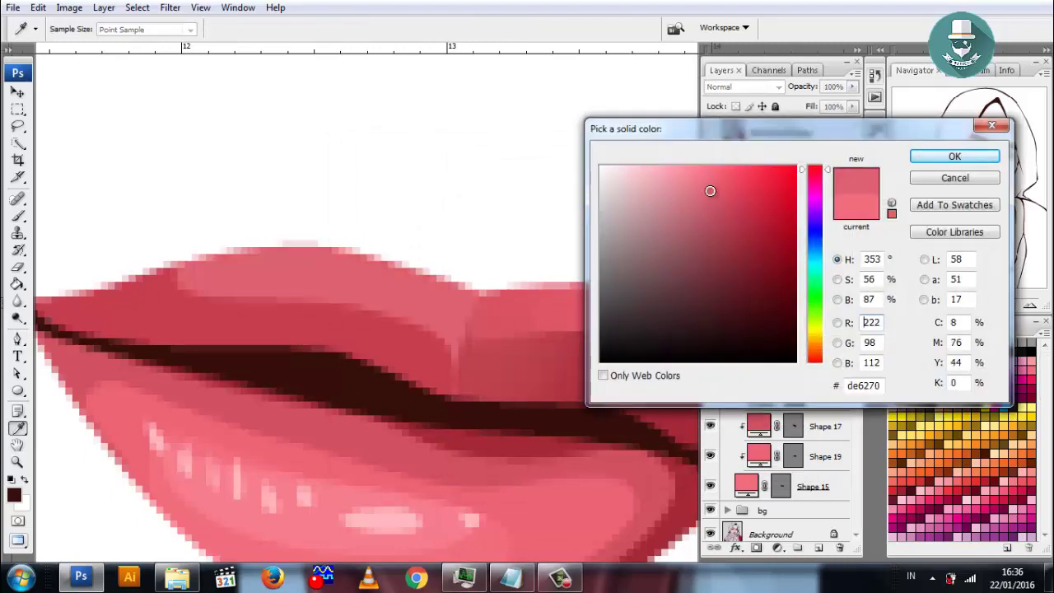
pyautogui.click(706, 187)
pyautogui.click(954, 157)
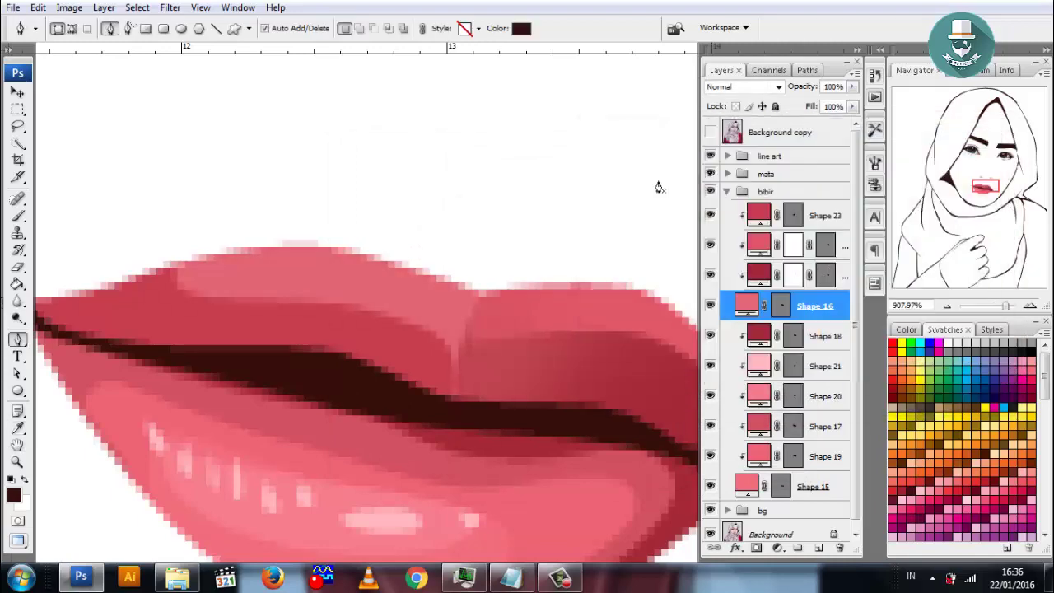
pyautogui.rightClick(511, 576)
pyautogui.click(470, 500)
pyautogui.write('Kurang lebih hasil tracenya akan seperti itu')
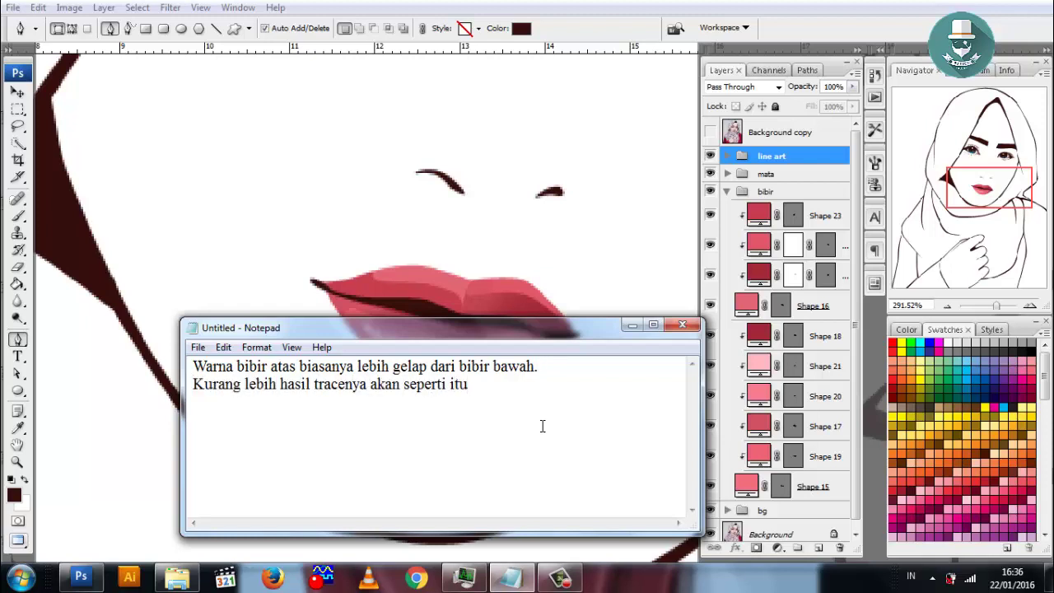
# Show and clear the upper-lip shading notes, ':D' and the subscribe reminder, then close Notepad.
pyautogui.hotkey('ctrl', 'a')
pyautogui.press('Delete')
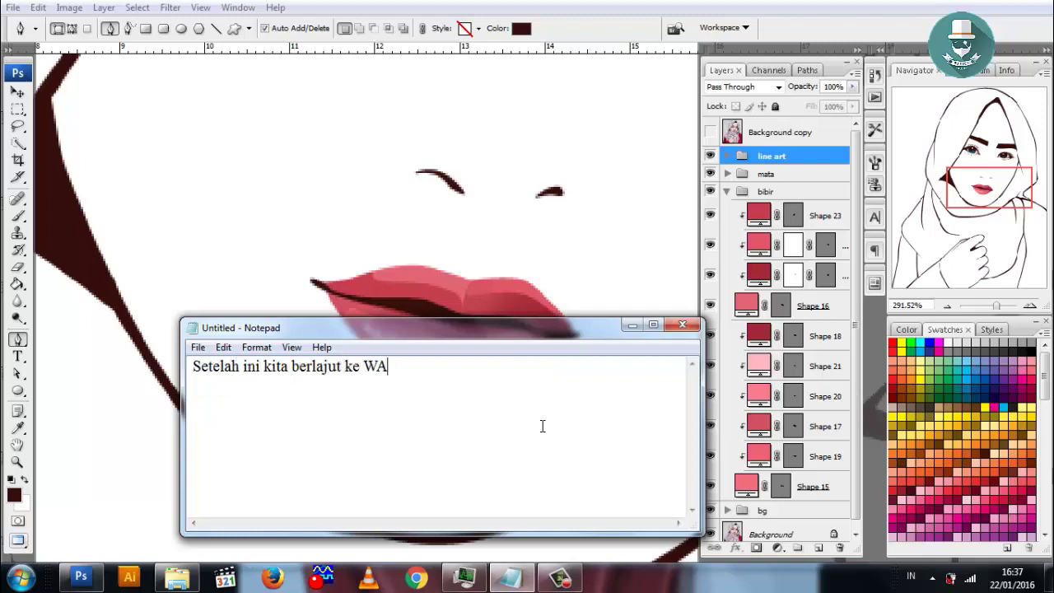
pyautogui.write(':D')
pyautogui.hotkey('ctrl', 'a')
pyautogui.press('Delete')
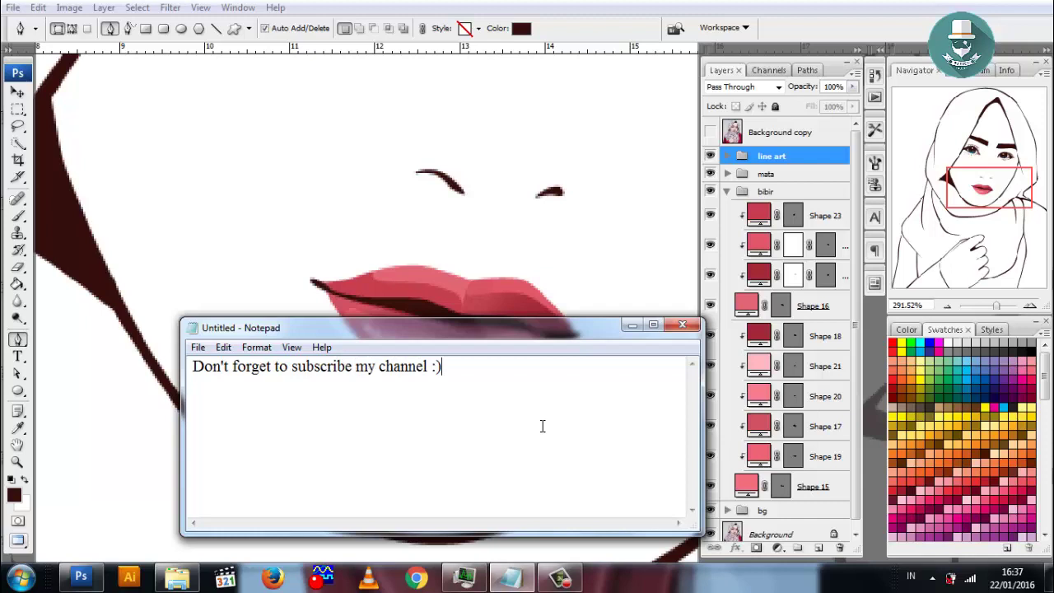
pyautogui.hotkey('ctrl', 'a')
pyautogui.press('Delete')
pyautogui.moveTo(543, 346); pyautogui.dragTo(532, 244)
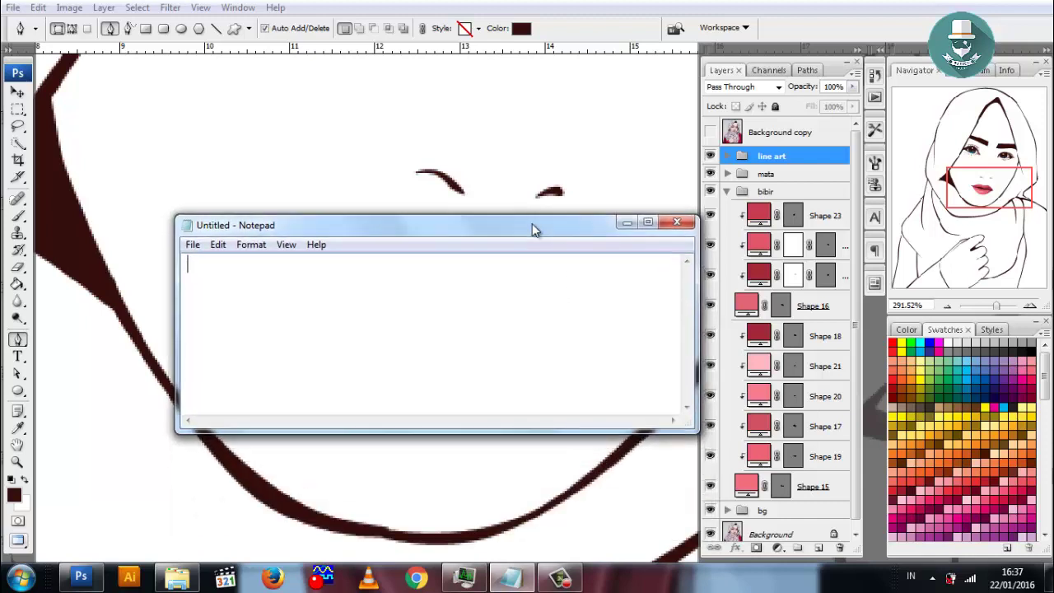
pyautogui.click(677, 223)
pyautogui.click(773, 133)
pyautogui.click(770, 156)
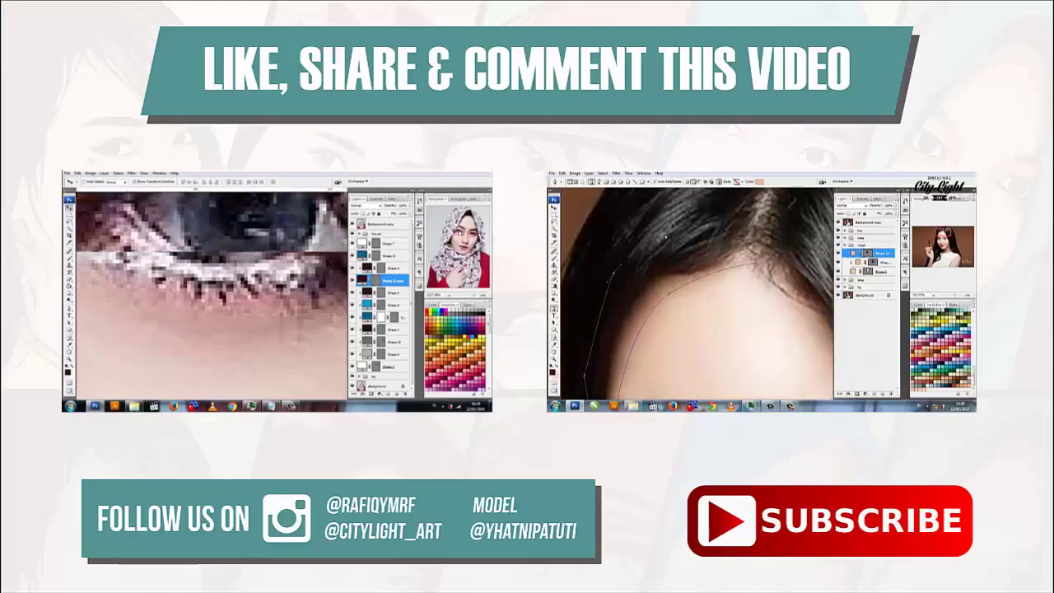